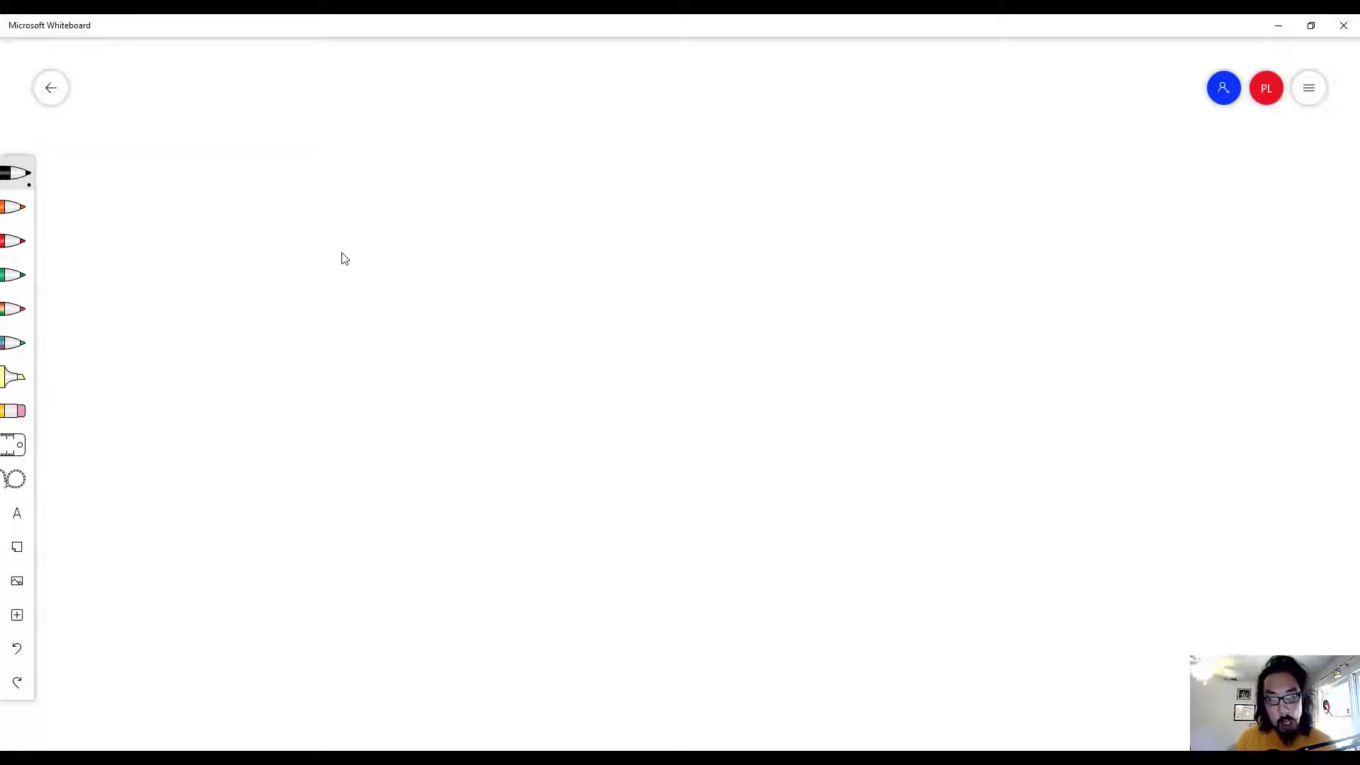
# - Handwrite the underlined heading F=ma at the top centre of the blank board
pyautogui.moveTo(561, 84)
pyautogui.mouseDown()
pyautogui.moveTo(551, 130)
pyautogui.moveTo(580, 111)
pyautogui.mouseUp()
pyautogui.moveTo(588, 122)
pyautogui.mouseDown()
pyautogui.moveTo(621, 115)
pyautogui.moveTo(649, 116)
pyautogui.mouseUp()
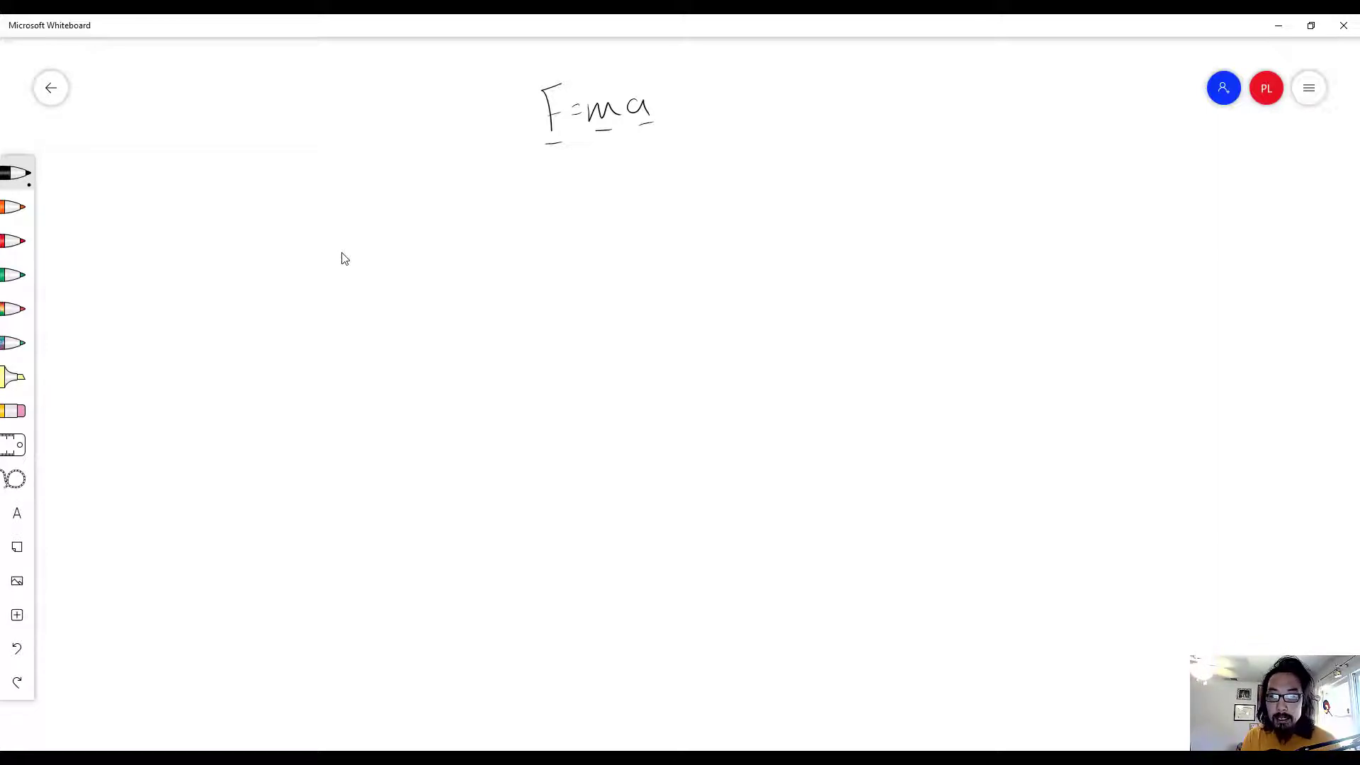
# - Write the F and a column headers, then rule the table's row lines and column divider
pyautogui.moveTo(365, 150); pyautogui.dragTo(339, 193)
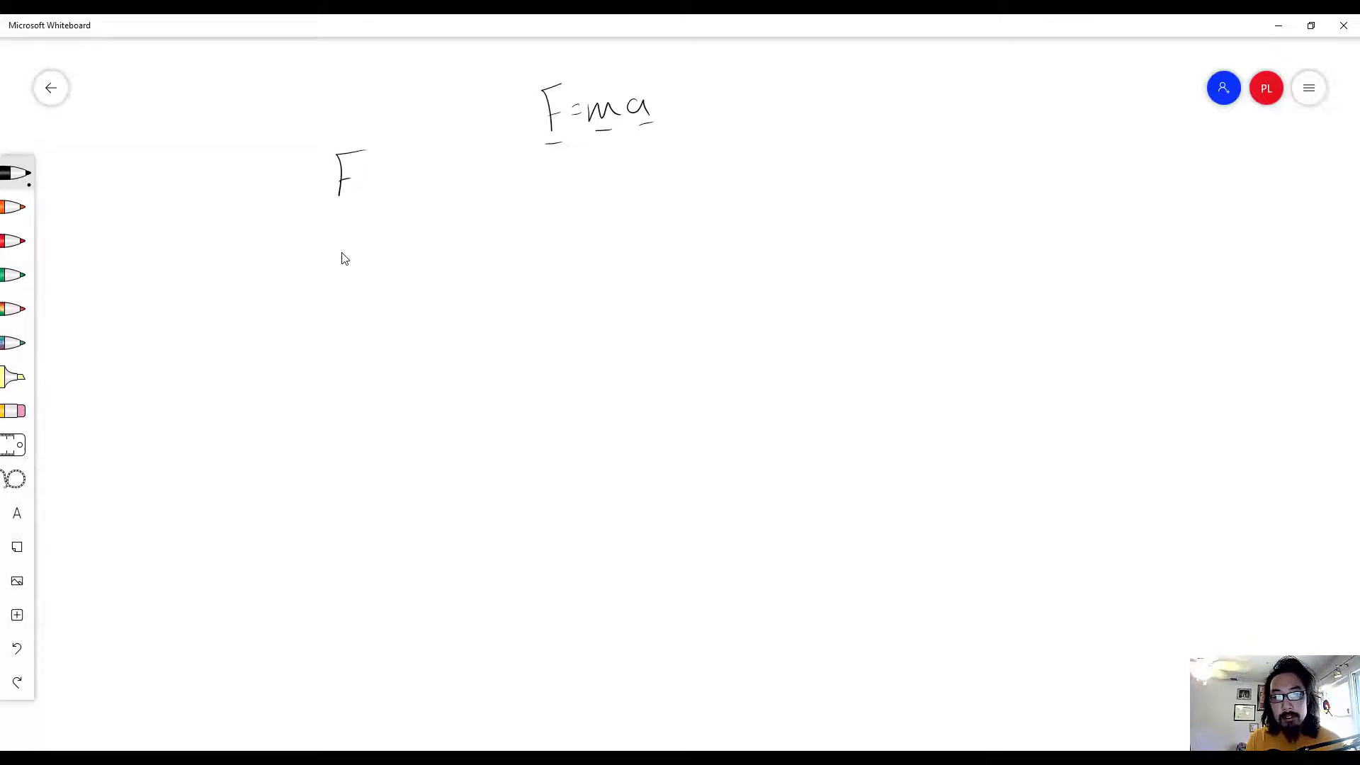
pyautogui.moveTo(331, 205); pyautogui.dragTo(481, 200)
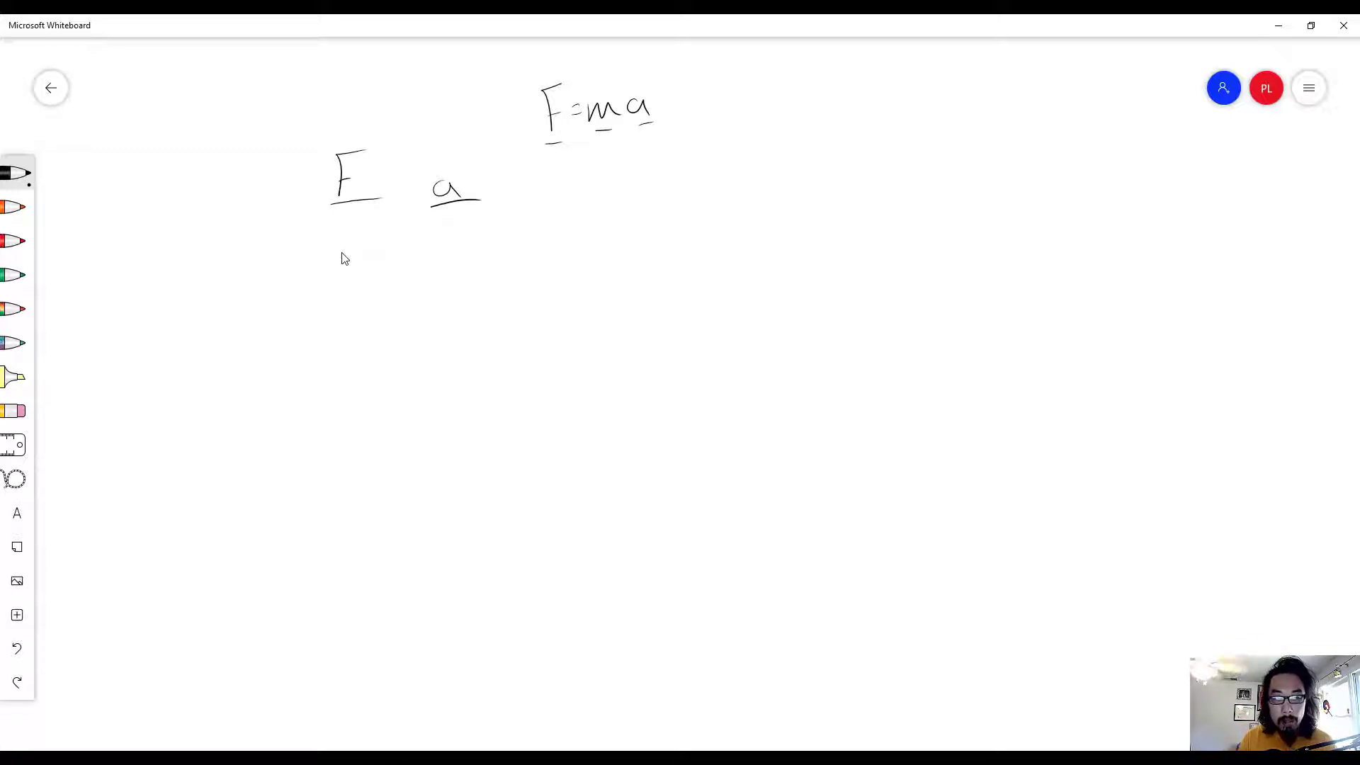
pyautogui.moveTo(333, 252); pyautogui.dragTo(530, 229)
pyautogui.moveTo(343, 301); pyautogui.dragTo(491, 279)
pyautogui.moveTo(363, 361); pyautogui.dragTo(530, 343)
pyautogui.moveTo(380, 410); pyautogui.dragTo(506, 388)
pyautogui.moveTo(401, 144); pyautogui.dragTo(465, 501)
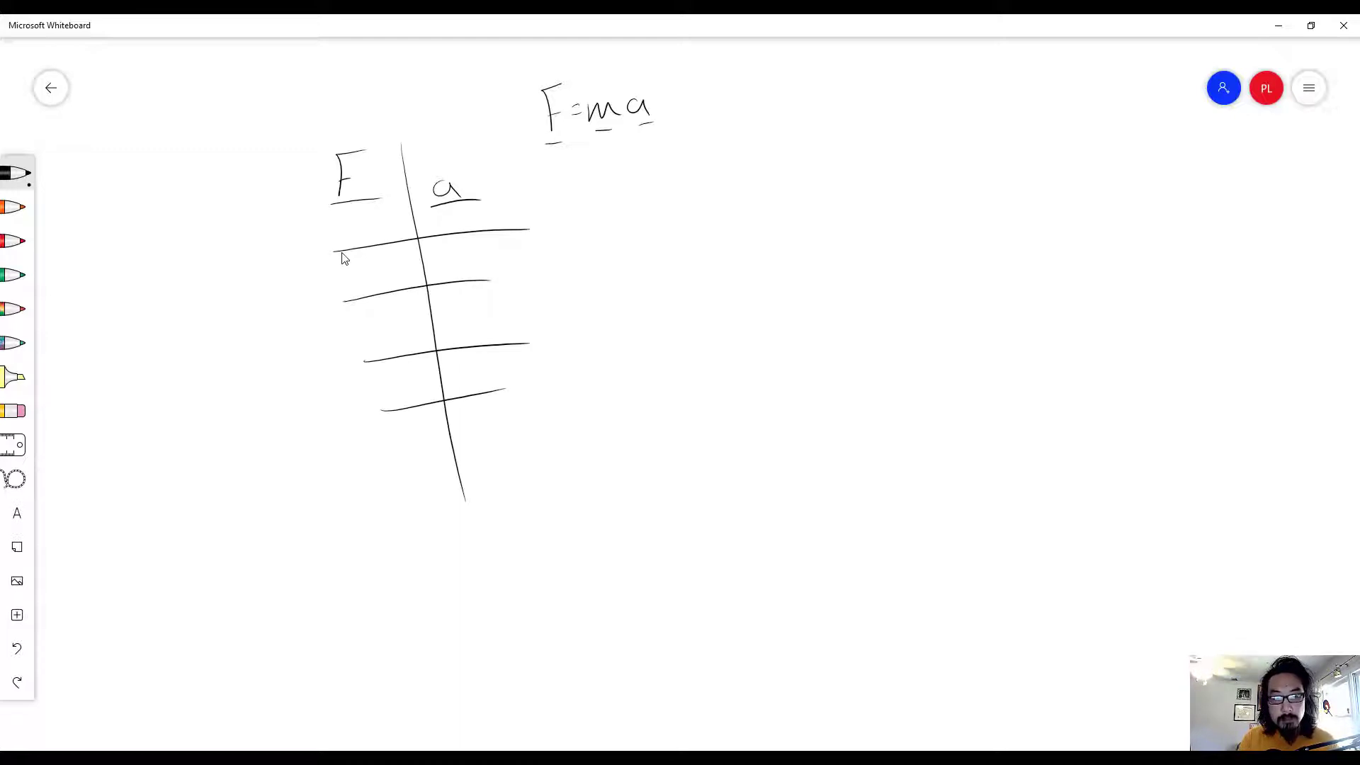
# - Fill both the F and a columns with the values 1 through 5
pyautogui.moveTo(373, 218); pyautogui.dragTo(369, 240)
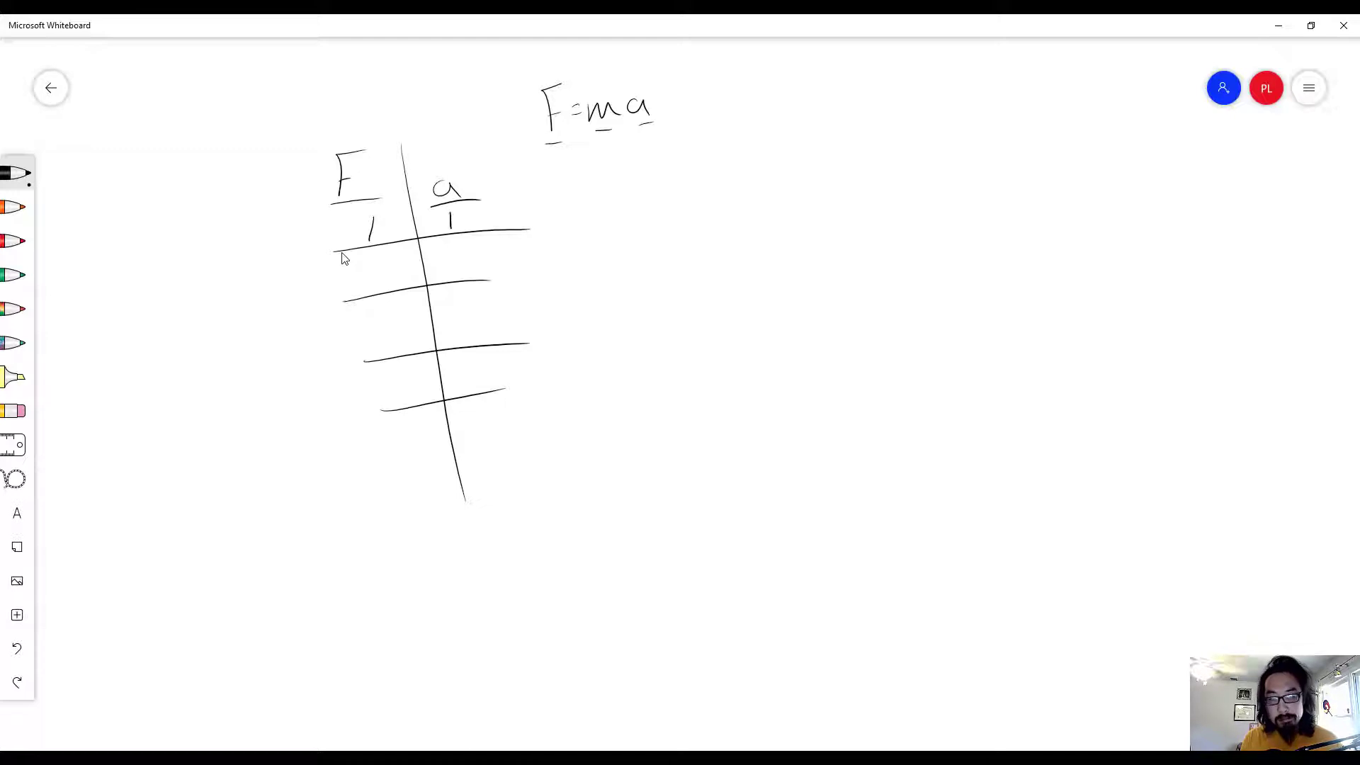
pyautogui.moveTo(376, 263); pyautogui.dragTo(476, 265)
pyautogui.moveTo(389, 309)
pyautogui.mouseDown()
pyautogui.moveTo(400, 323)
pyautogui.moveTo(386, 336)
pyautogui.mouseUp()
pyautogui.moveTo(466, 310); pyautogui.dragTo(466, 334)
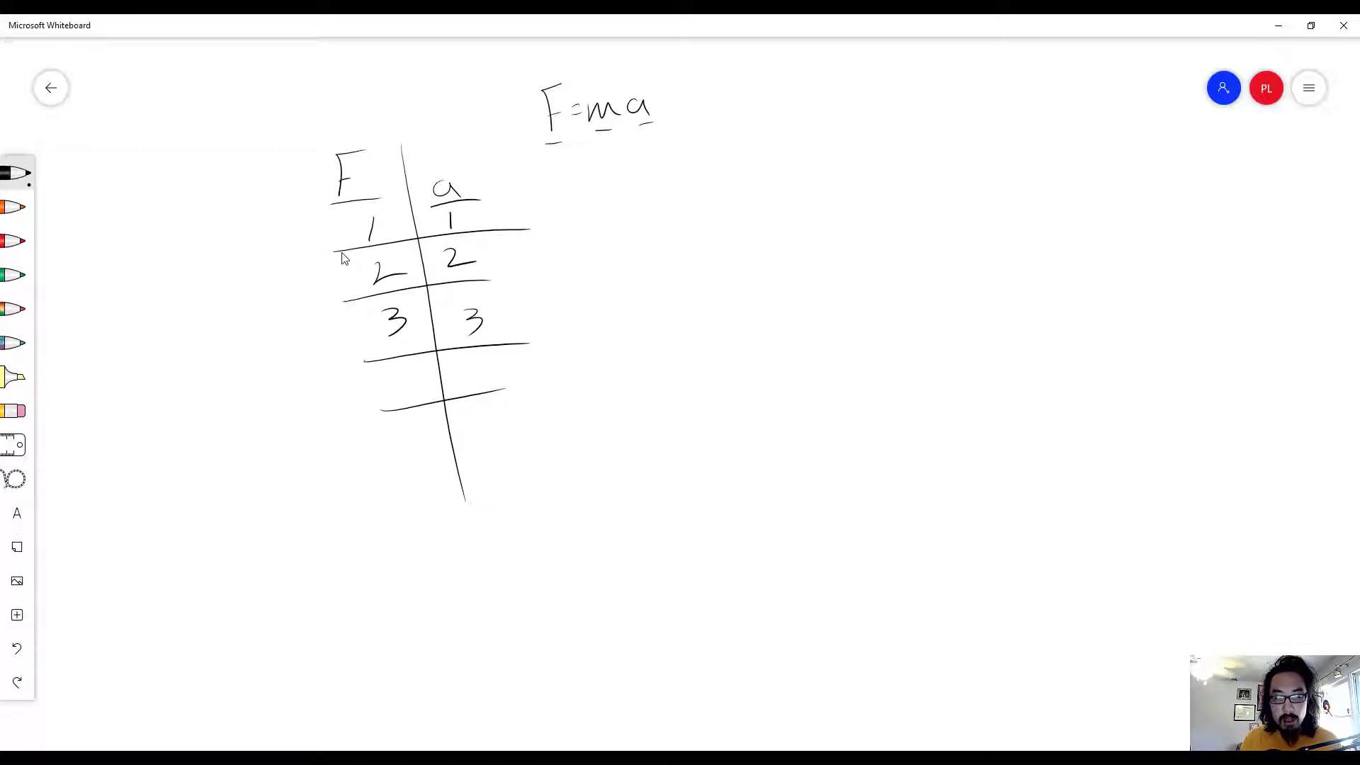
pyautogui.moveTo(388, 373); pyautogui.dragTo(403, 400)
pyautogui.moveTo(456, 356); pyautogui.dragTo(465, 388)
pyautogui.moveTo(398, 441)
pyautogui.mouseDown()
pyautogui.moveTo(400, 466)
pyautogui.moveTo(429, 435)
pyautogui.mouseUp()
pyautogui.moveTo(464, 434)
pyautogui.mouseDown()
pyautogui.moveTo(481, 445)
pyautogui.moveTo(465, 454)
pyautogui.mouseUp()
pyautogui.moveTo(461, 431); pyautogui.dragTo(483, 423)
# - Add the units (N) and (m/s²) to the F and a headers
pyautogui.moveTo(368, 162); pyautogui.dragTo(365, 190)
pyautogui.moveTo(369, 188)
pyautogui.mouseDown()
pyautogui.moveTo(376, 173)
pyautogui.moveTo(388, 183)
pyautogui.mouseUp()
pyautogui.moveTo(379, 154)
pyautogui.mouseDown()
pyautogui.moveTo(395, 185)
pyautogui.moveTo(476, 193)
pyautogui.moveTo(504, 166)
pyautogui.mouseUp()
pyautogui.moveTo(502, 175)
pyautogui.mouseDown()
pyautogui.moveTo(493, 186)
pyautogui.moveTo(521, 177)
pyautogui.mouseUp()
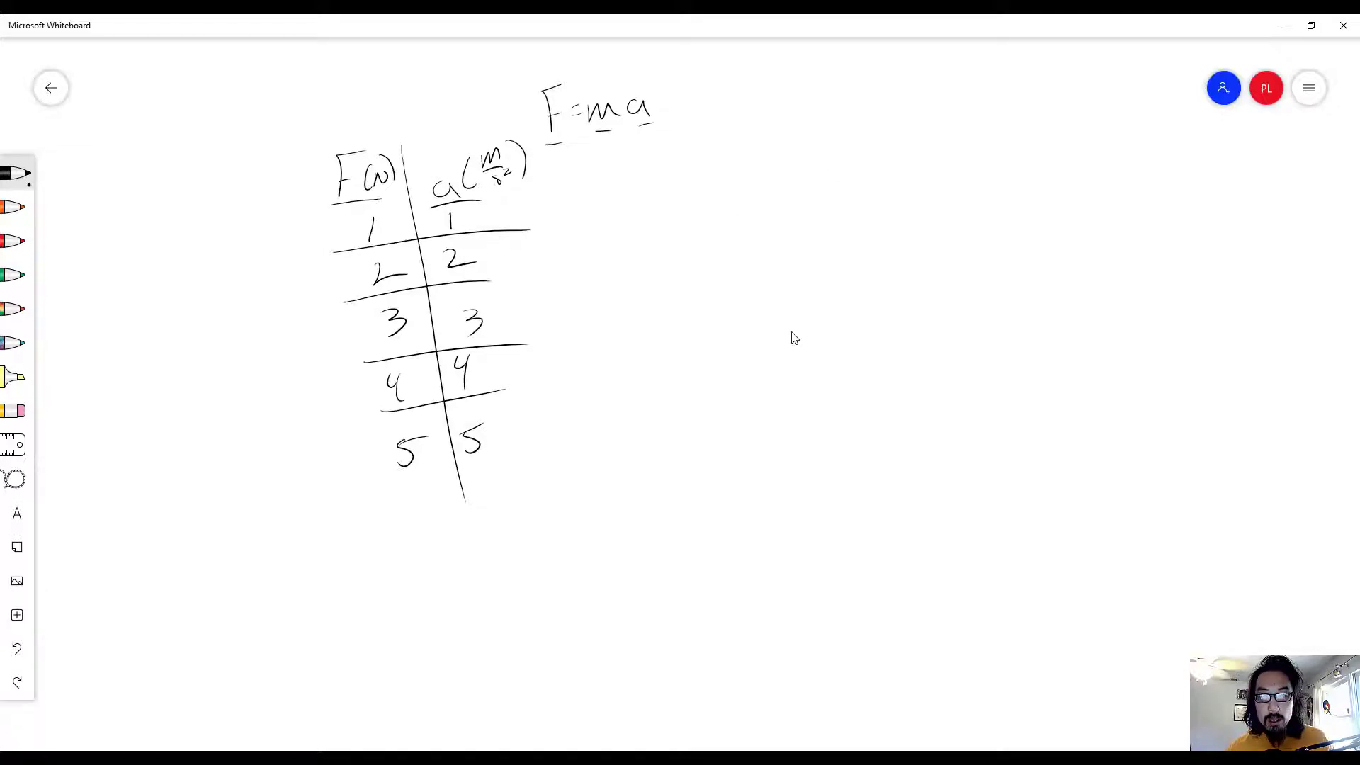
# - Draw graph axes beside the table and label them F(N) and a(m/s²)
pyautogui.moveTo(791, 337); pyautogui.dragTo(752, 341)
pyautogui.scroll(5, 752, 341)
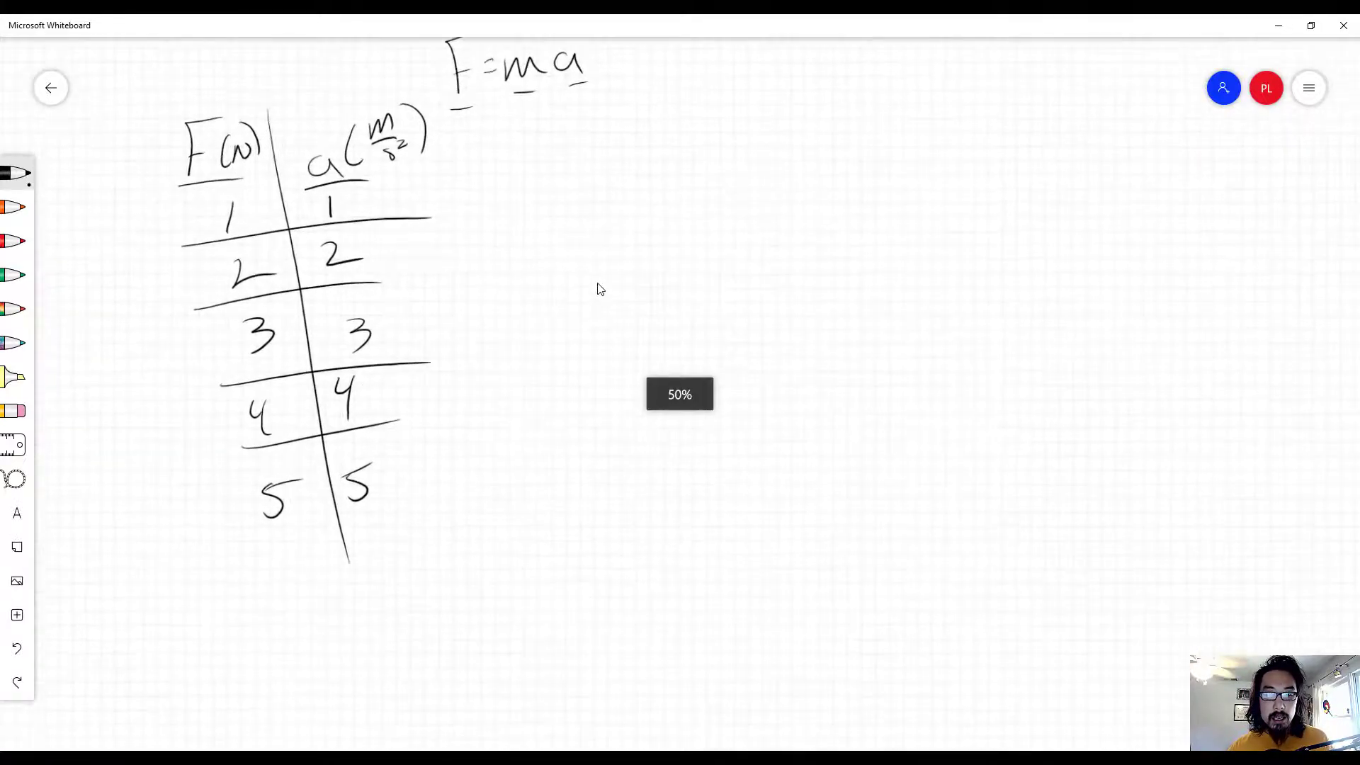
pyautogui.scroll(2, 566, 294)
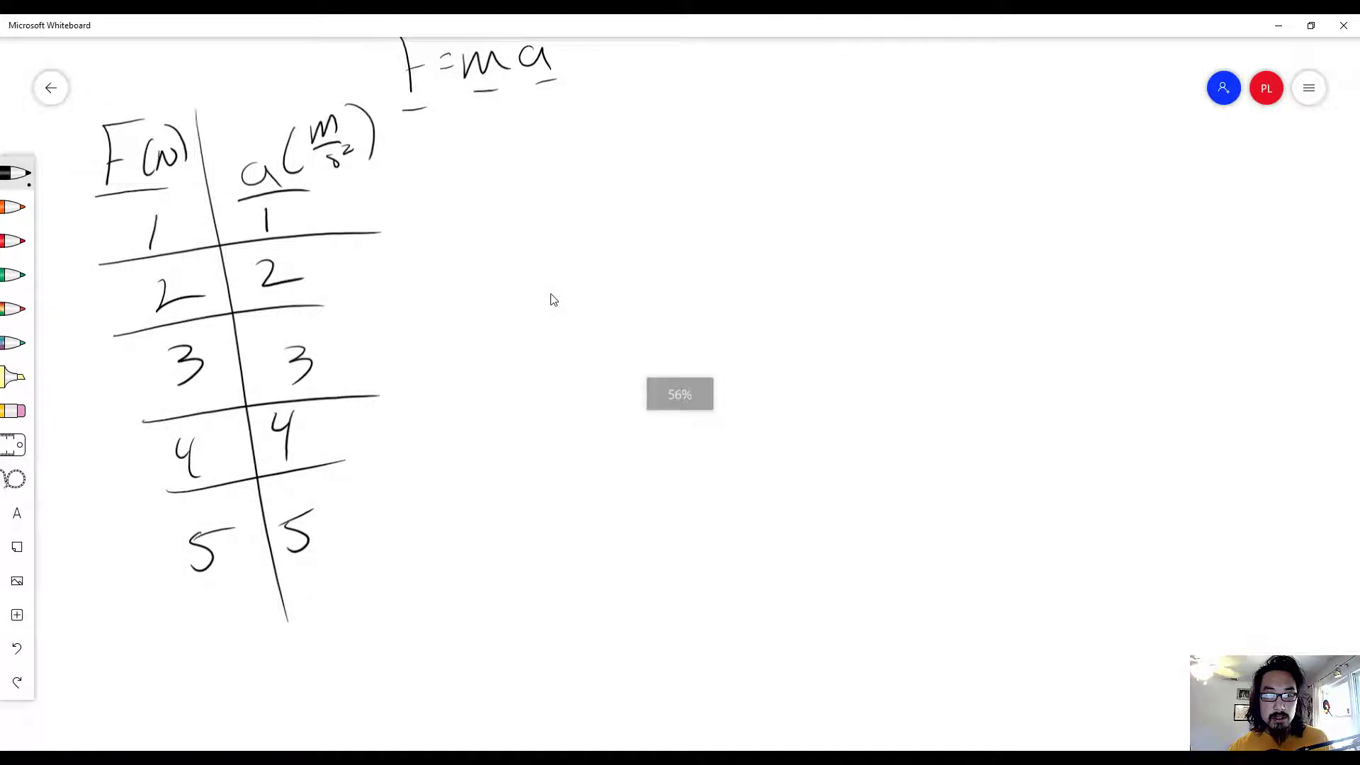
pyautogui.moveTo(509, 168); pyautogui.dragTo(518, 434)
pyautogui.moveTo(527, 297); pyautogui.dragTo(876, 270)
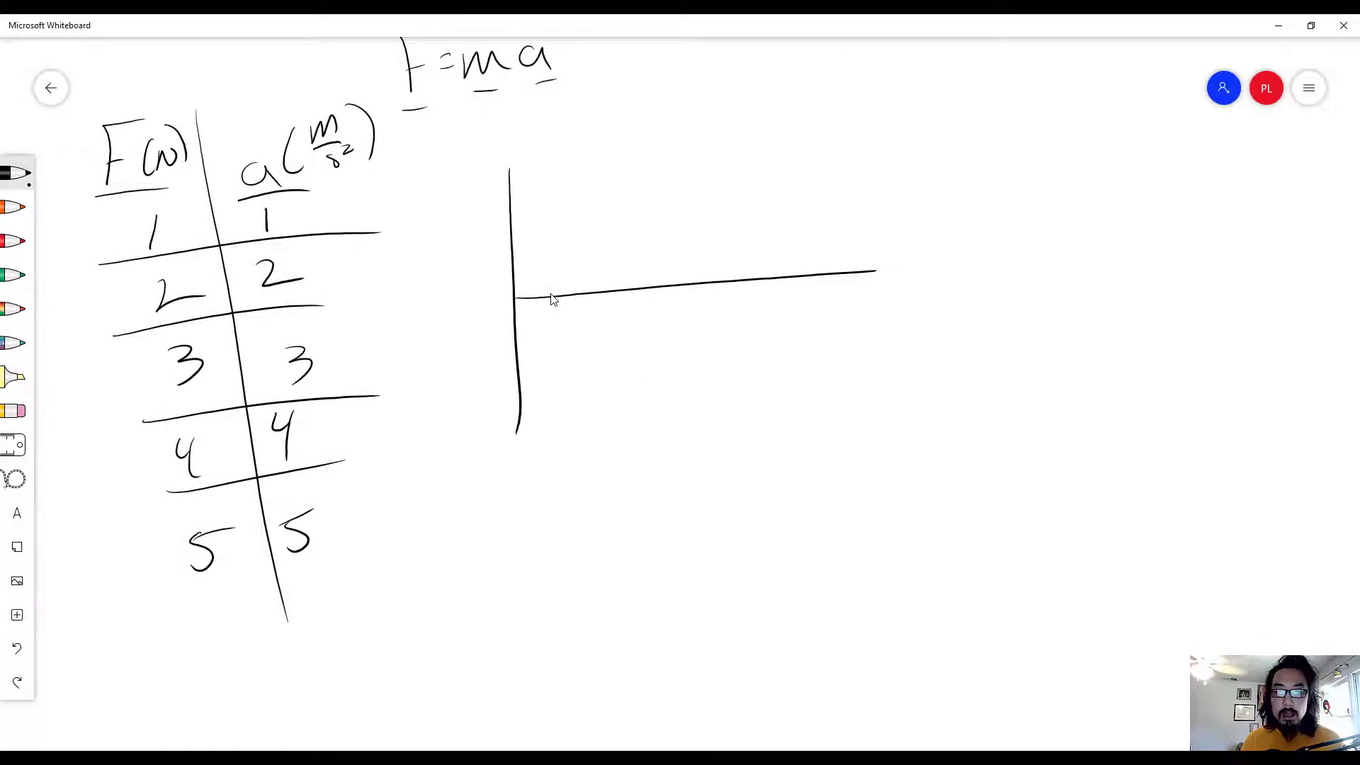
pyautogui.moveTo(495, 125)
pyautogui.mouseDown()
pyautogui.moveTo(485, 156)
pyautogui.moveTo(502, 137)
pyautogui.mouseUp()
pyautogui.moveTo(507, 125)
pyautogui.mouseDown()
pyautogui.moveTo(504, 146)
pyautogui.moveTo(528, 131)
pyautogui.moveTo(550, 140)
pyautogui.mouseUp()
pyautogui.moveTo(898, 261)
pyautogui.mouseDown()
pyautogui.moveTo(913, 277)
pyautogui.moveTo(946, 250)
pyautogui.moveTo(941, 280)
pyautogui.moveTo(957, 271)
pyautogui.mouseUp()
pyautogui.moveTo(963, 241); pyautogui.dragTo(976, 277)
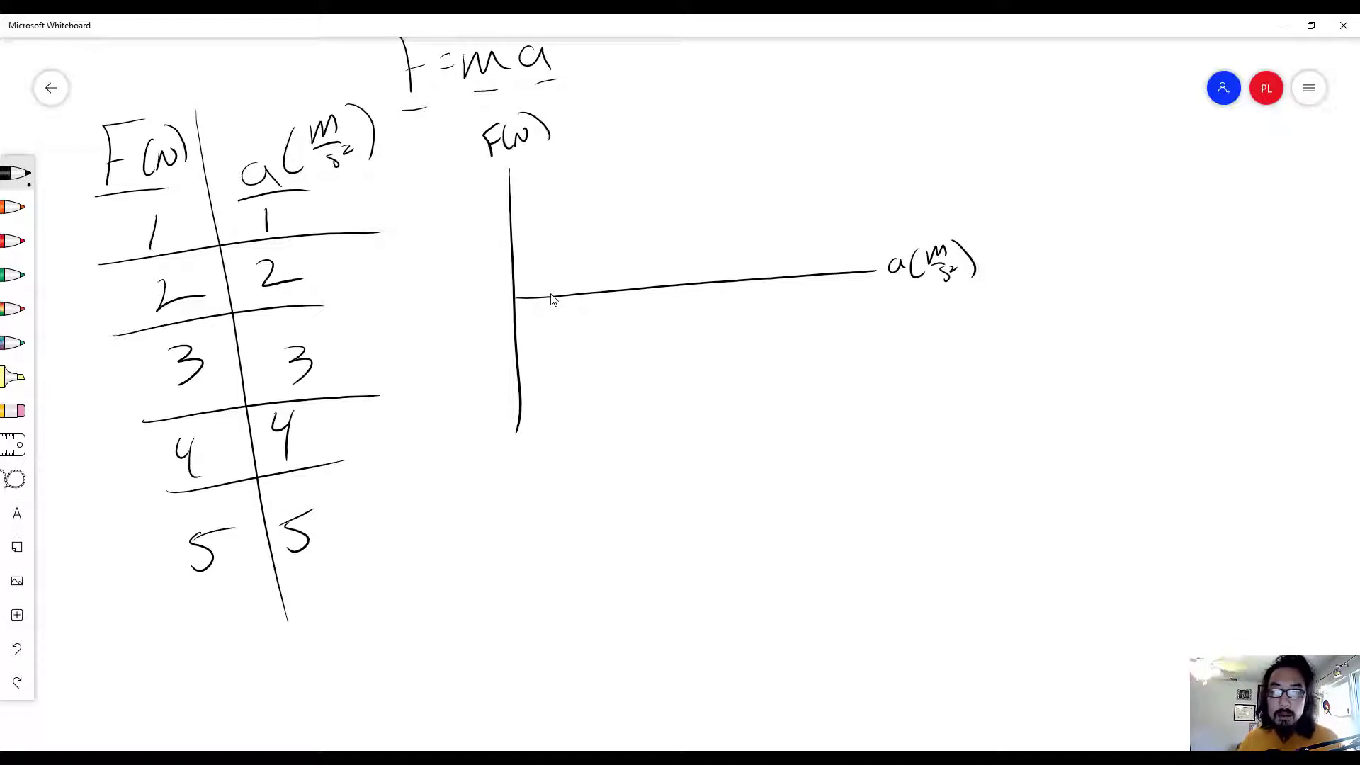
# - Plot the data points rising to the right on the F–a graph
pyautogui.moveTo(566, 256); pyautogui.dragTo(571, 261)
pyautogui.moveTo(638, 221); pyautogui.dragTo(642, 225)
pyautogui.moveTo(710, 182); pyautogui.dragTo(803, 127)
# - Draw a red dashed line from the origin through all the plotted points
pyautogui.click(15, 240)
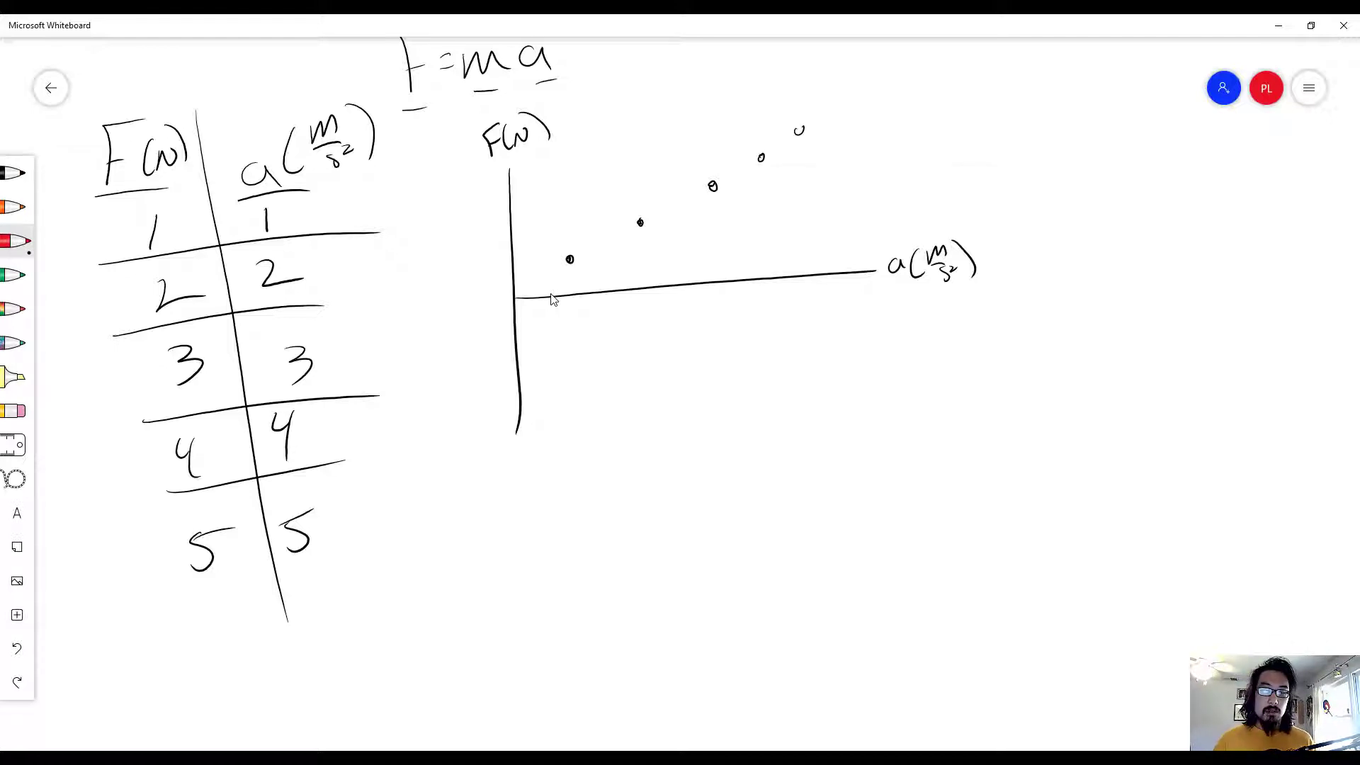
pyautogui.moveTo(524, 285); pyautogui.dragTo(620, 232)
pyautogui.moveTo(625, 230); pyautogui.dragTo(776, 148)
pyautogui.moveTo(779, 146); pyautogui.dragTo(800, 134)
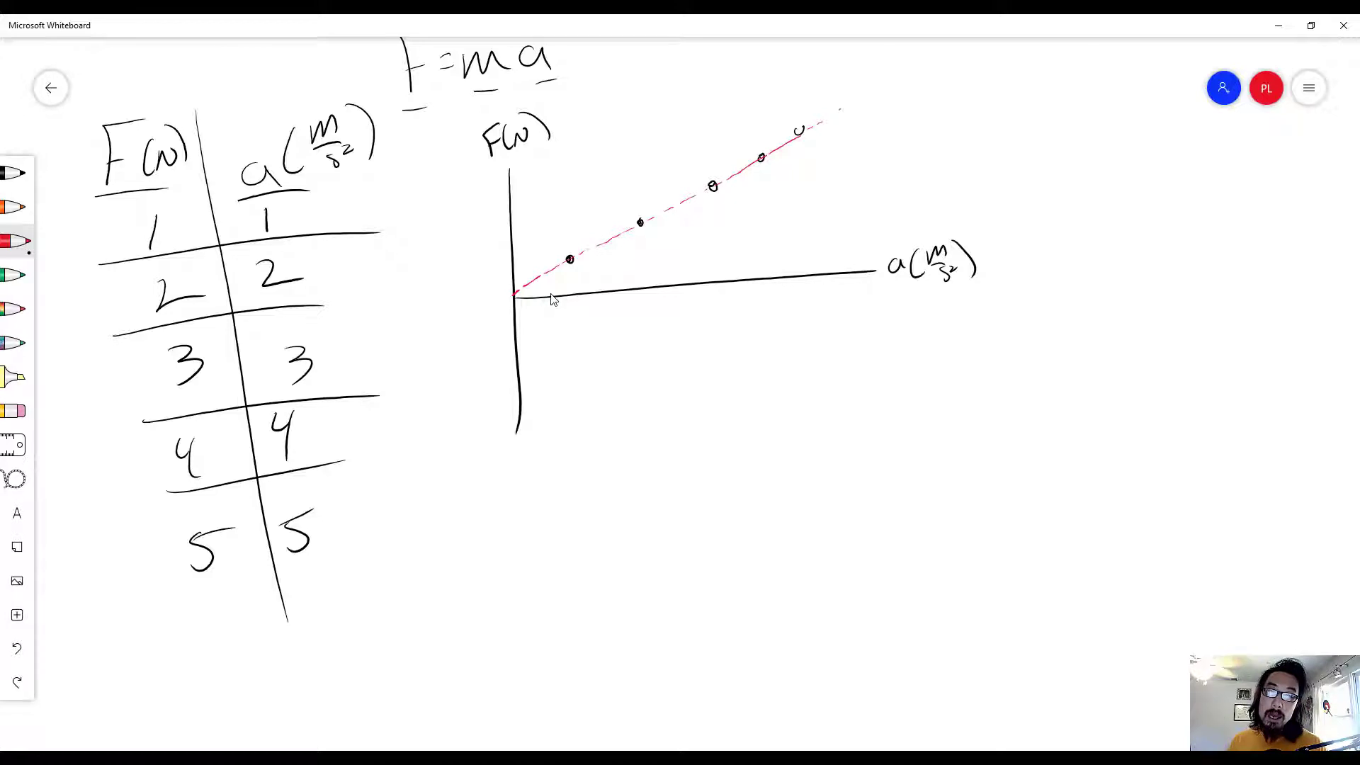
# - Write an underlined slope? note in black beside the red line
pyautogui.click(14, 173)
pyautogui.moveTo(865, 141); pyautogui.dragTo(853, 166)
pyautogui.moveTo(880, 124); pyautogui.dragTo(889, 148)
pyautogui.moveTo(912, 147)
pyautogui.mouseDown()
pyautogui.moveTo(909, 166)
pyautogui.moveTo(914, 147)
pyautogui.mouseUp()
pyautogui.moveTo(922, 135); pyautogui.dragTo(939, 125)
pyautogui.moveTo(863, 177); pyautogui.dragTo(905, 163)
pyautogui.moveTo(877, 182); pyautogui.dragTo(920, 161)
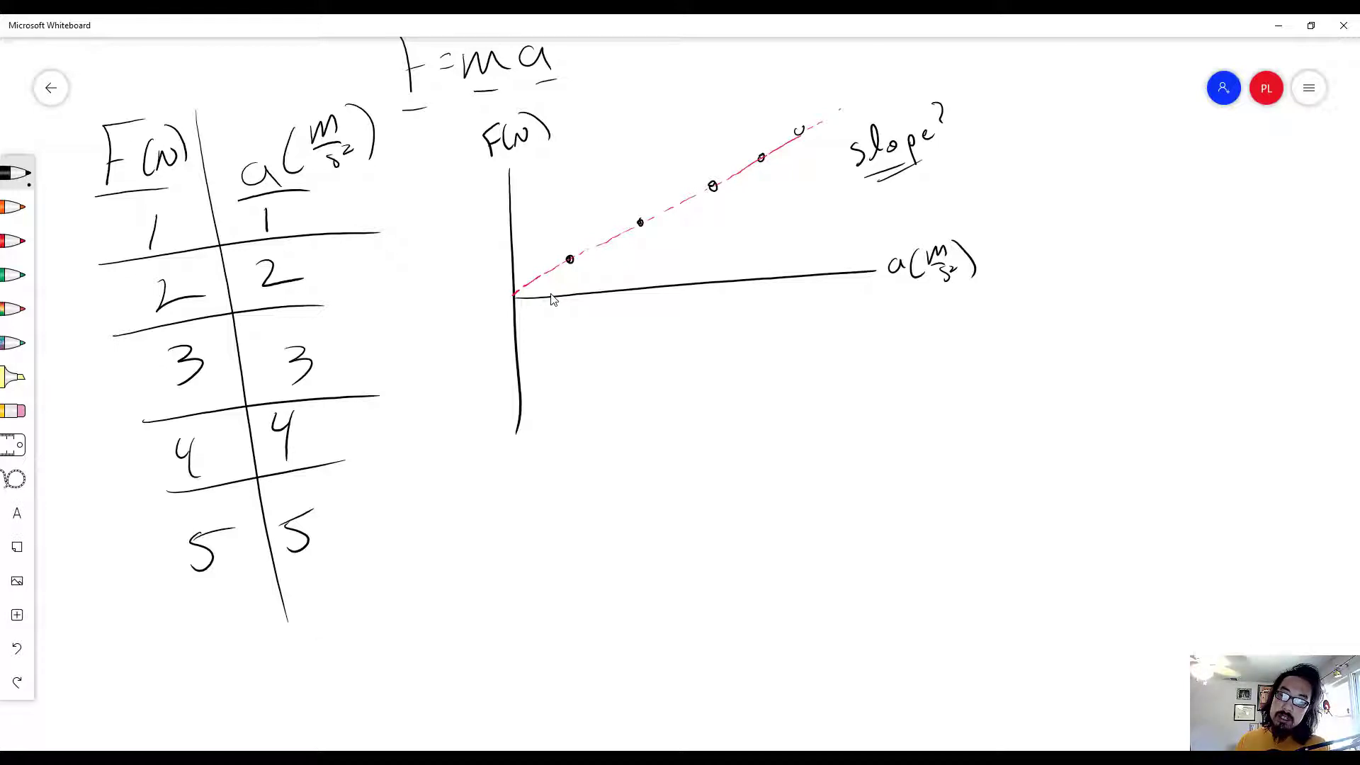
# - Title the graph (F-a) and touch up the underline beneath slope?
pyautogui.moveTo(636, 97)
pyautogui.mouseDown()
pyautogui.moveTo(652, 88)
pyautogui.moveTo(646, 126)
pyautogui.mouseUp()
pyautogui.moveTo(642, 118)
pyautogui.mouseDown()
pyautogui.moveTo(691, 113)
pyautogui.moveTo(627, 122)
pyautogui.mouseUp()
pyautogui.moveTo(674, 64); pyautogui.dragTo(716, 107)
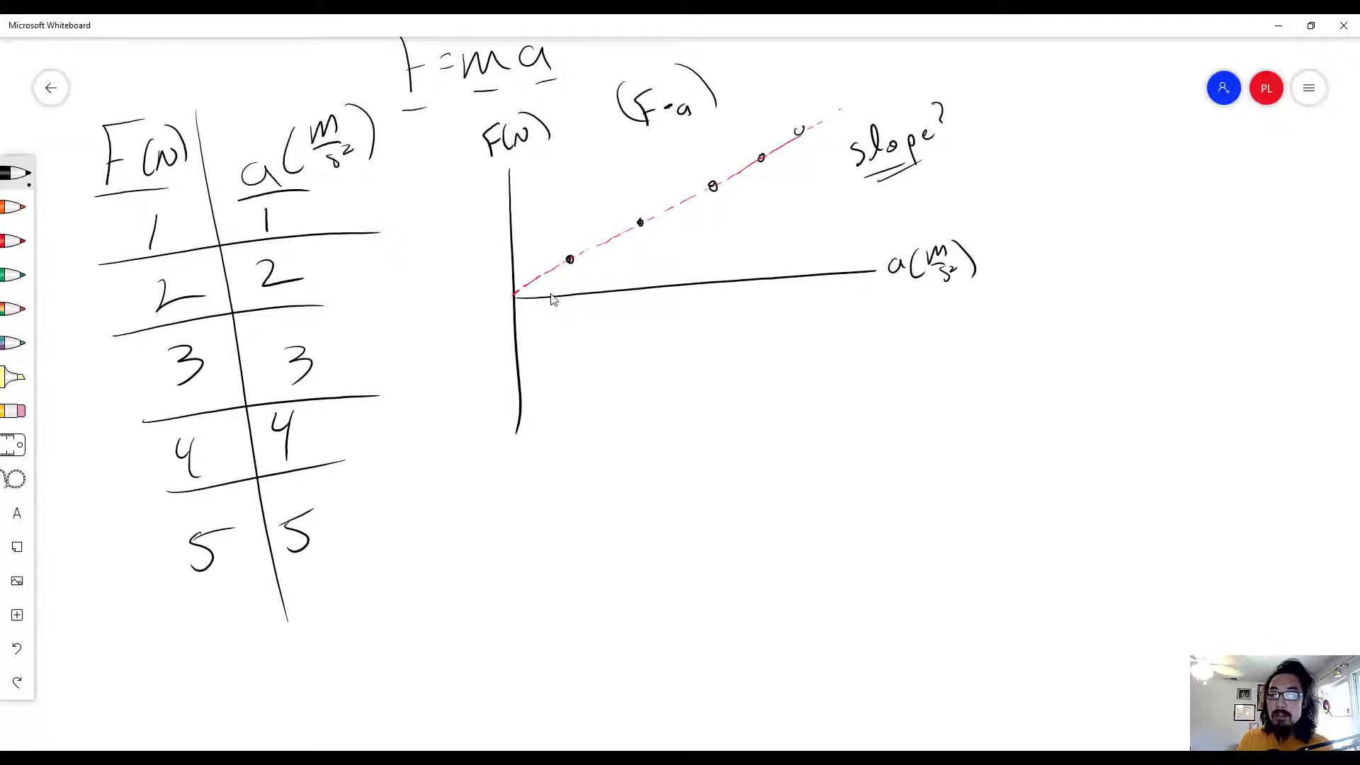
pyautogui.moveTo(888, 176); pyautogui.dragTo(866, 180)
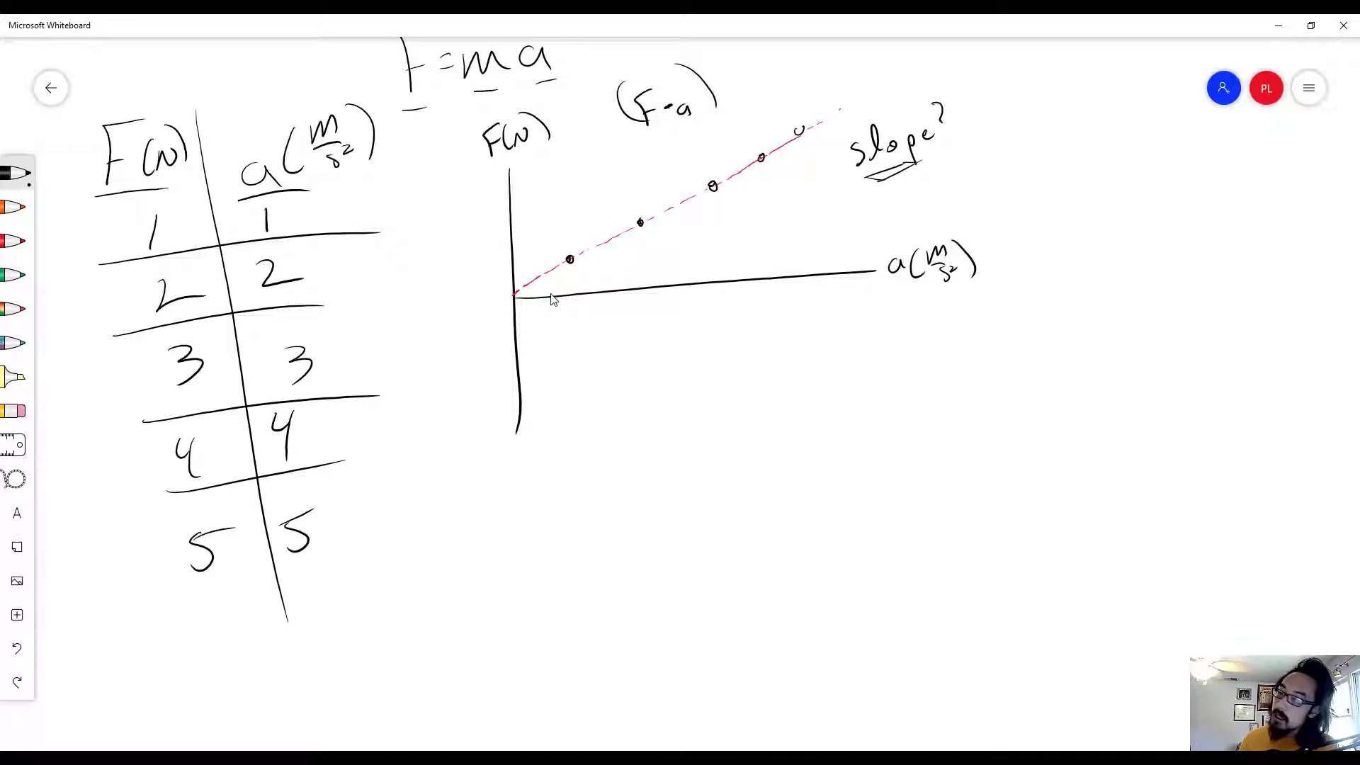
# - Write y = mx + b below the graph and begin F = beneath it
pyautogui.moveTo(714, 345)
pyautogui.mouseDown()
pyautogui.moveTo(711, 402)
pyautogui.moveTo(759, 353)
pyautogui.mouseUp()
pyautogui.moveTo(744, 361)
pyautogui.mouseDown()
pyautogui.moveTo(787, 344)
pyautogui.moveTo(832, 360)
pyautogui.mouseUp()
pyautogui.moveTo(840, 340); pyautogui.dragTo(820, 359)
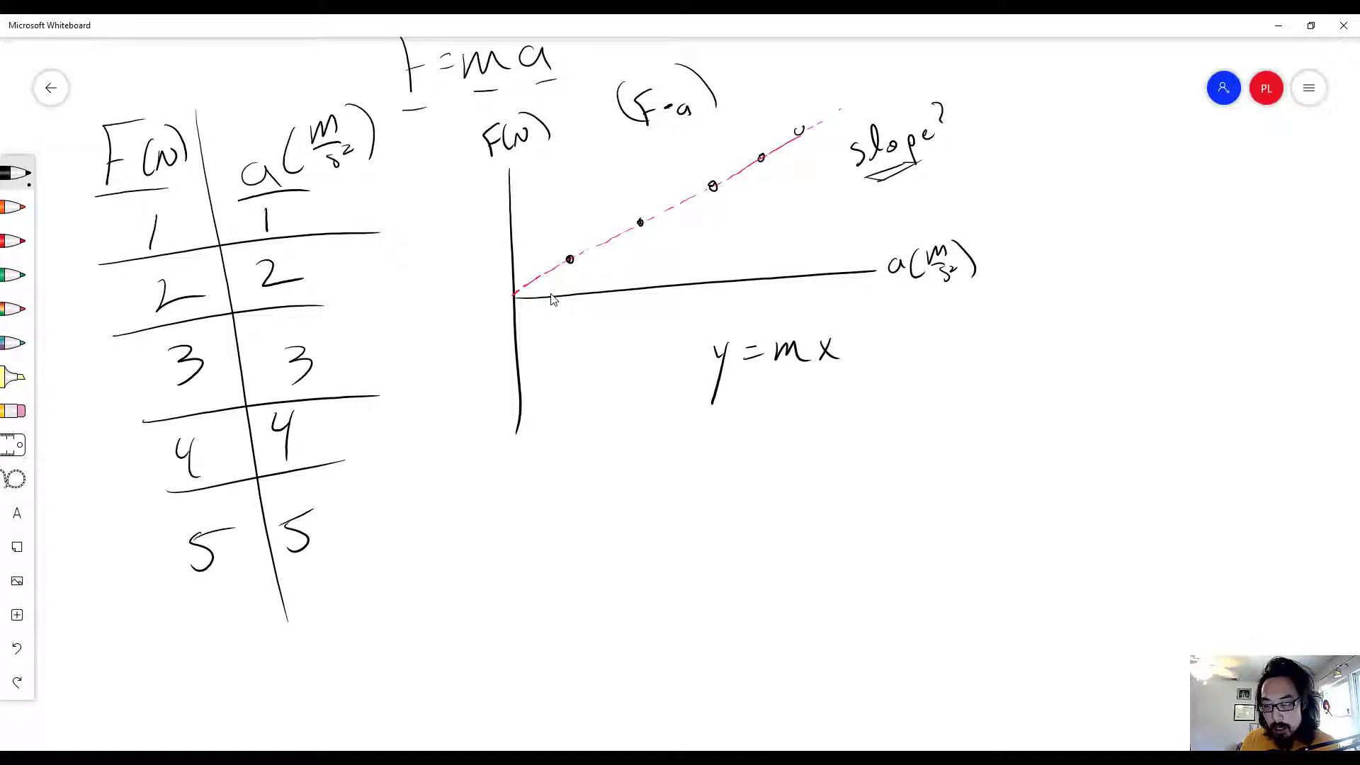
pyautogui.moveTo(892, 335); pyautogui.dragTo(894, 352)
pyautogui.moveTo(881, 347); pyautogui.dragTo(924, 350)
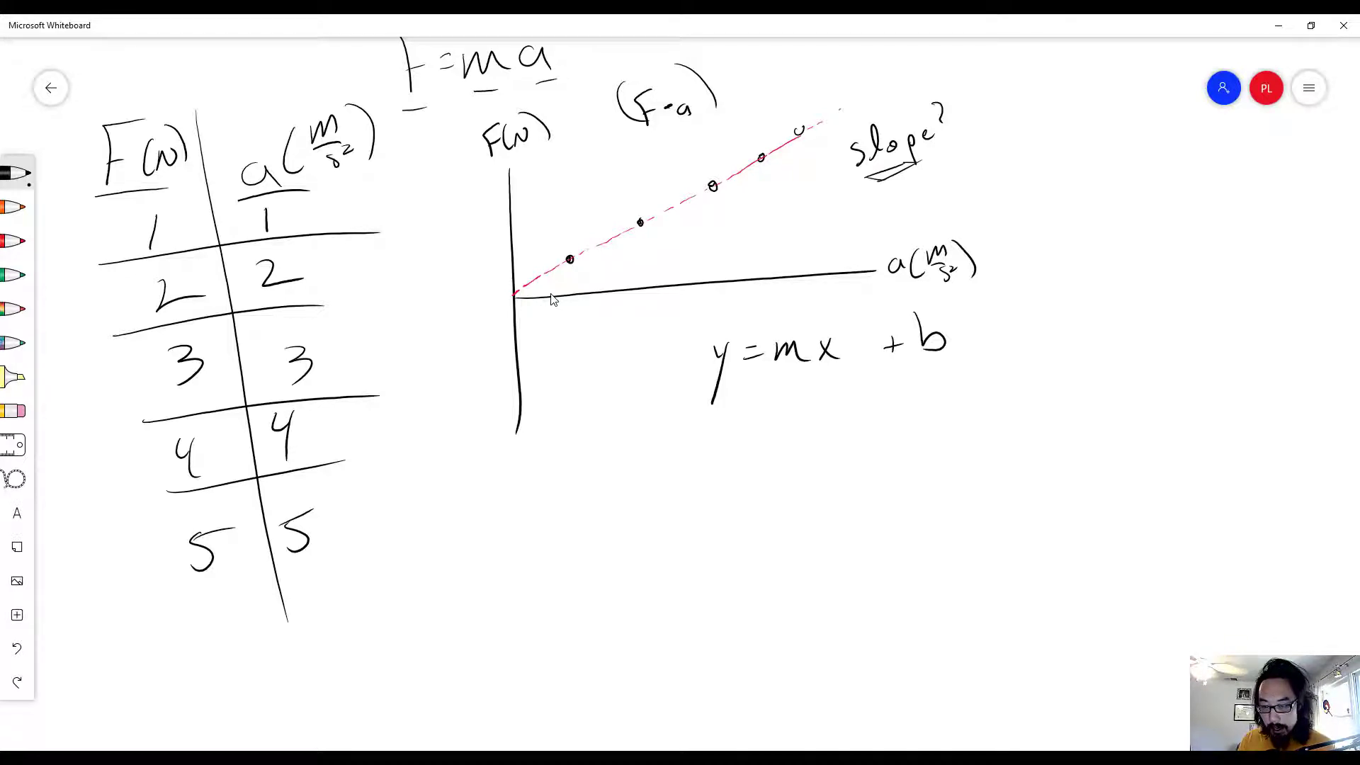
pyautogui.moveTo(732, 413)
pyautogui.mouseDown()
pyautogui.moveTo(718, 461)
pyautogui.moveTo(759, 425)
pyautogui.mouseUp()
pyautogui.moveTo(747, 436); pyautogui.dragTo(762, 433)
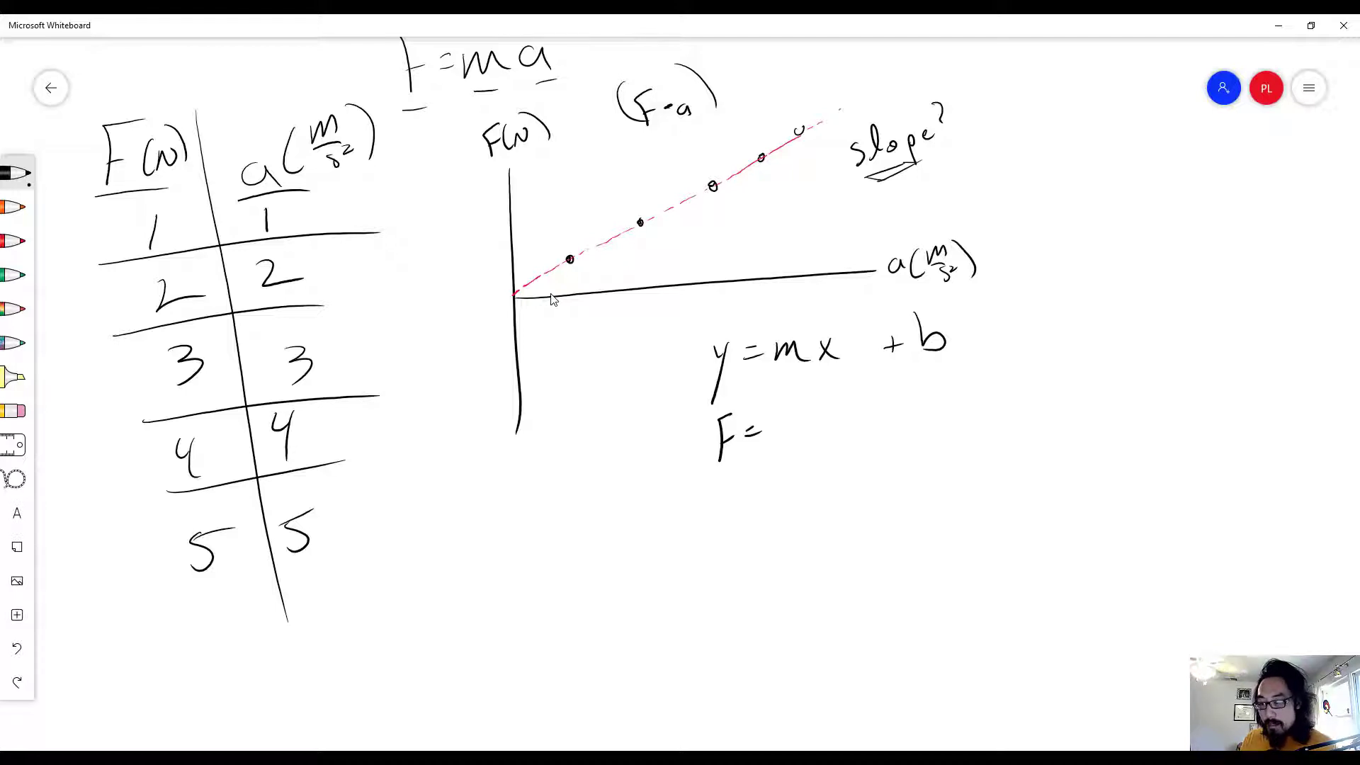
# - Mark m as an underlined slope? and complete the force equation as F = _ a
pyautogui.moveTo(806, 305)
pyautogui.mouseDown()
pyautogui.moveTo(791, 322)
pyautogui.moveTo(810, 317)
pyautogui.mouseUp()
pyautogui.moveTo(822, 293)
pyautogui.mouseDown()
pyautogui.moveTo(818, 314)
pyautogui.moveTo(832, 317)
pyautogui.mouseUp()
pyautogui.moveTo(833, 304); pyautogui.dragTo(848, 293)
pyautogui.moveTo(847, 296); pyautogui.dragTo(841, 313)
pyautogui.moveTo(824, 320); pyautogui.dragTo(839, 315)
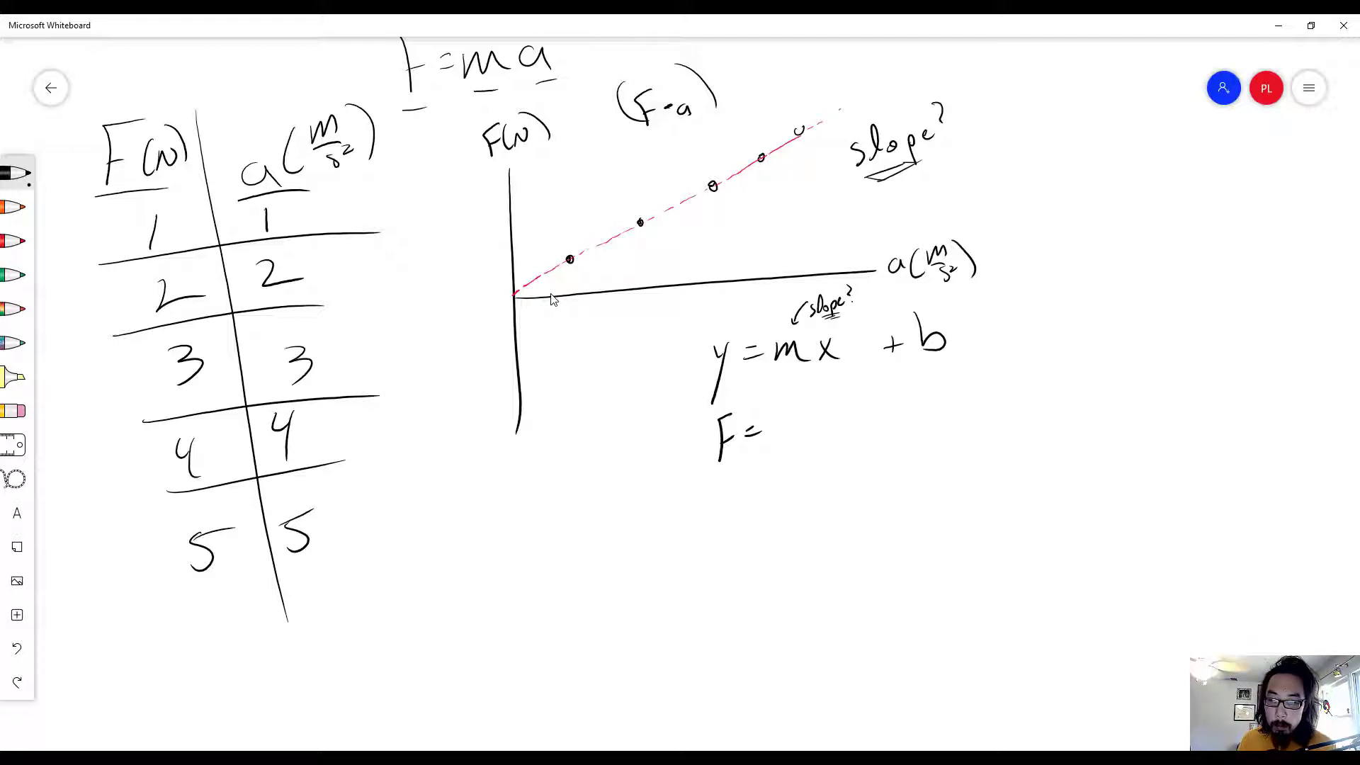
pyautogui.moveTo(782, 456); pyautogui.dragTo(798, 453)
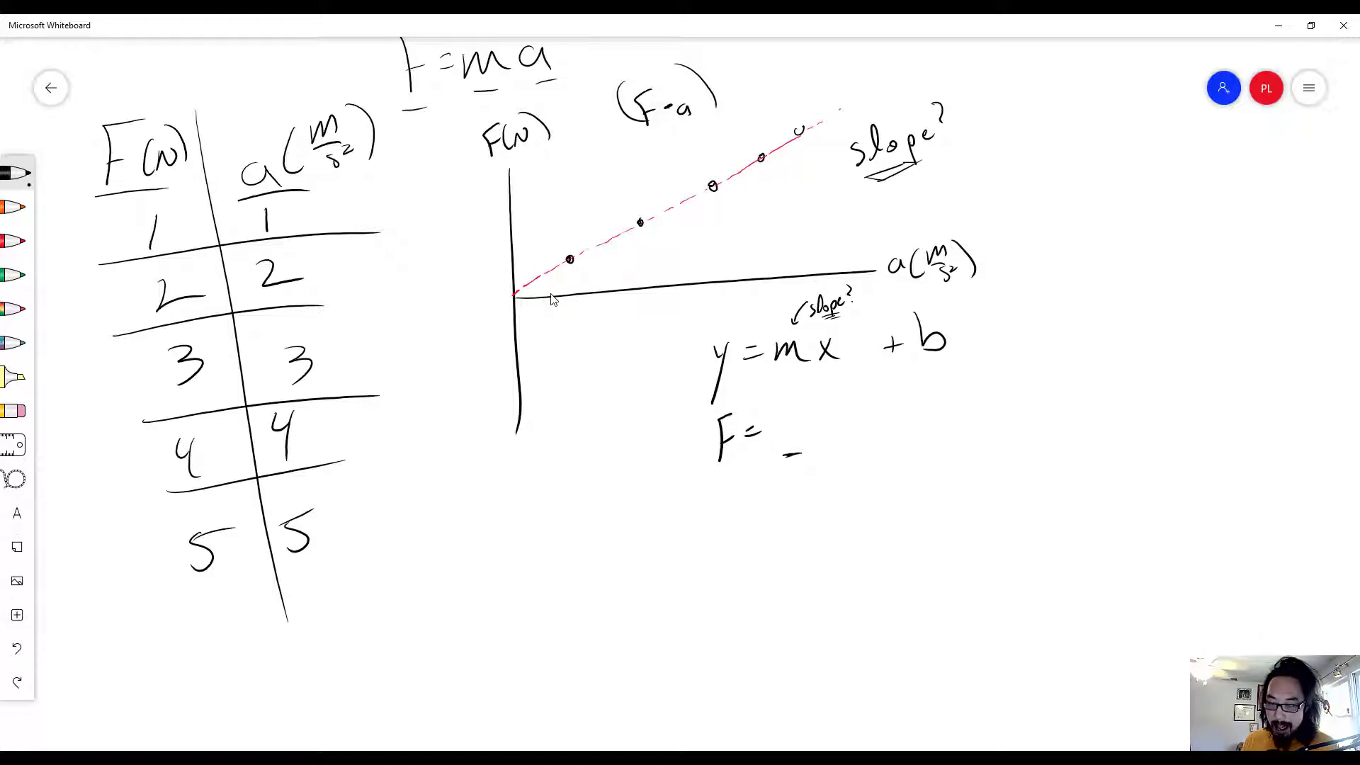
pyautogui.moveTo(836, 425); pyautogui.dragTo(852, 439)
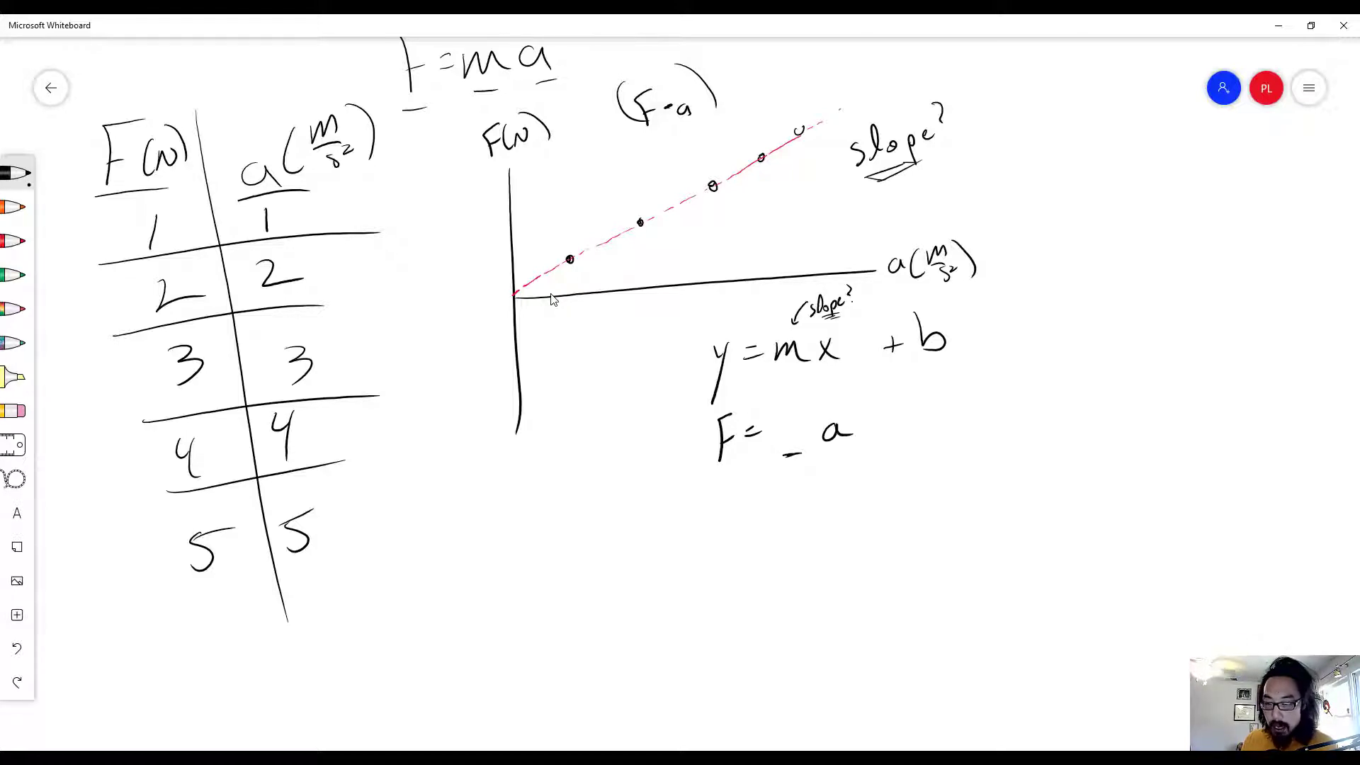
# - Box y and F in red, x and a in green, then write and cross out +c
pyautogui.click(15, 241)
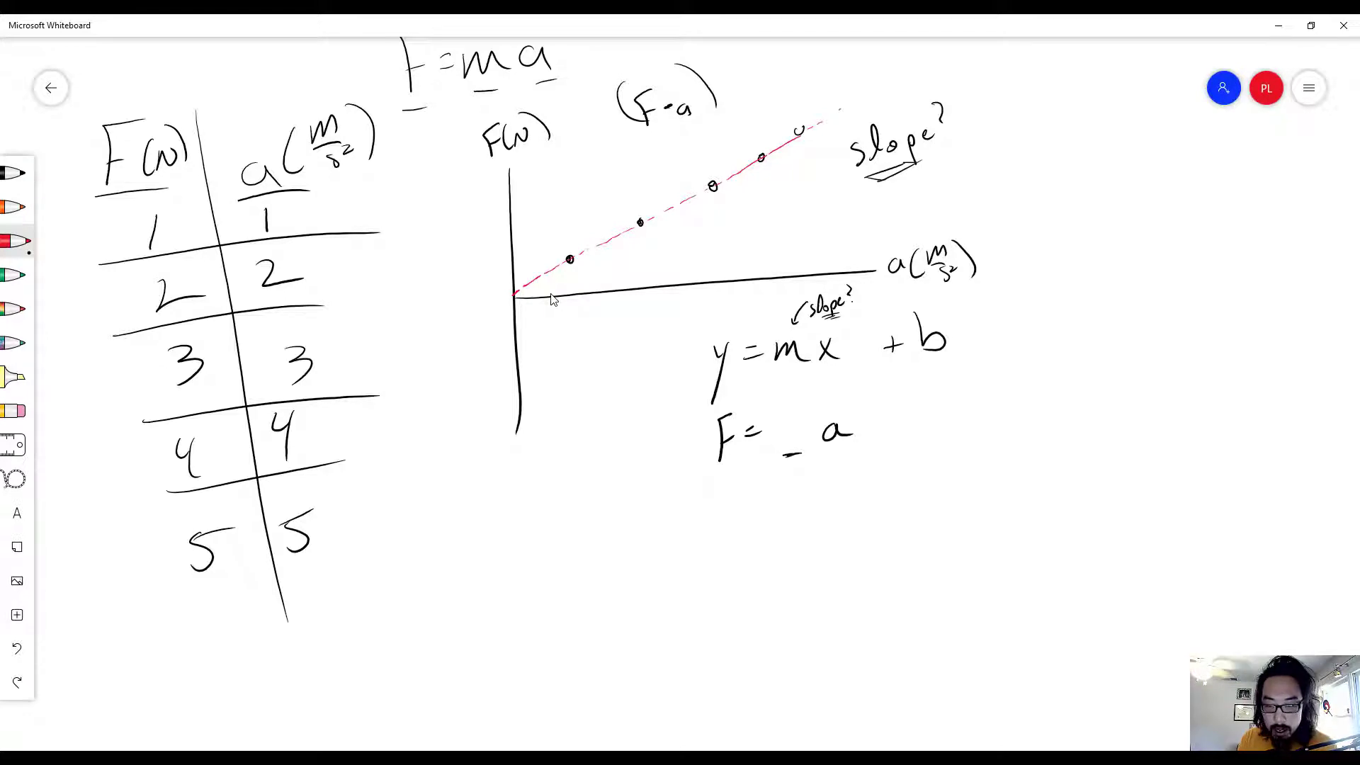
pyautogui.moveTo(705, 338)
pyautogui.mouseDown()
pyautogui.moveTo(739, 334)
pyautogui.moveTo(744, 475)
pyautogui.mouseUp()
pyautogui.moveTo(698, 341)
pyautogui.mouseDown()
pyautogui.moveTo(709, 470)
pyautogui.moveTo(743, 473)
pyautogui.mouseUp()
pyautogui.click(16, 275)
pyautogui.moveTo(831, 327)
pyautogui.mouseDown()
pyautogui.moveTo(812, 336)
pyautogui.moveTo(825, 475)
pyautogui.mouseUp()
pyautogui.moveTo(827, 326)
pyautogui.mouseDown()
pyautogui.moveTo(853, 357)
pyautogui.moveTo(858, 459)
pyautogui.moveTo(821, 480)
pyautogui.mouseUp()
pyautogui.click(15, 173)
pyautogui.moveTo(901, 425); pyautogui.dragTo(915, 424)
pyautogui.moveTo(963, 407)
pyautogui.mouseDown()
pyautogui.moveTo(953, 430)
pyautogui.moveTo(965, 404)
pyautogui.moveTo(1036, 423)
pyautogui.mouseUp()
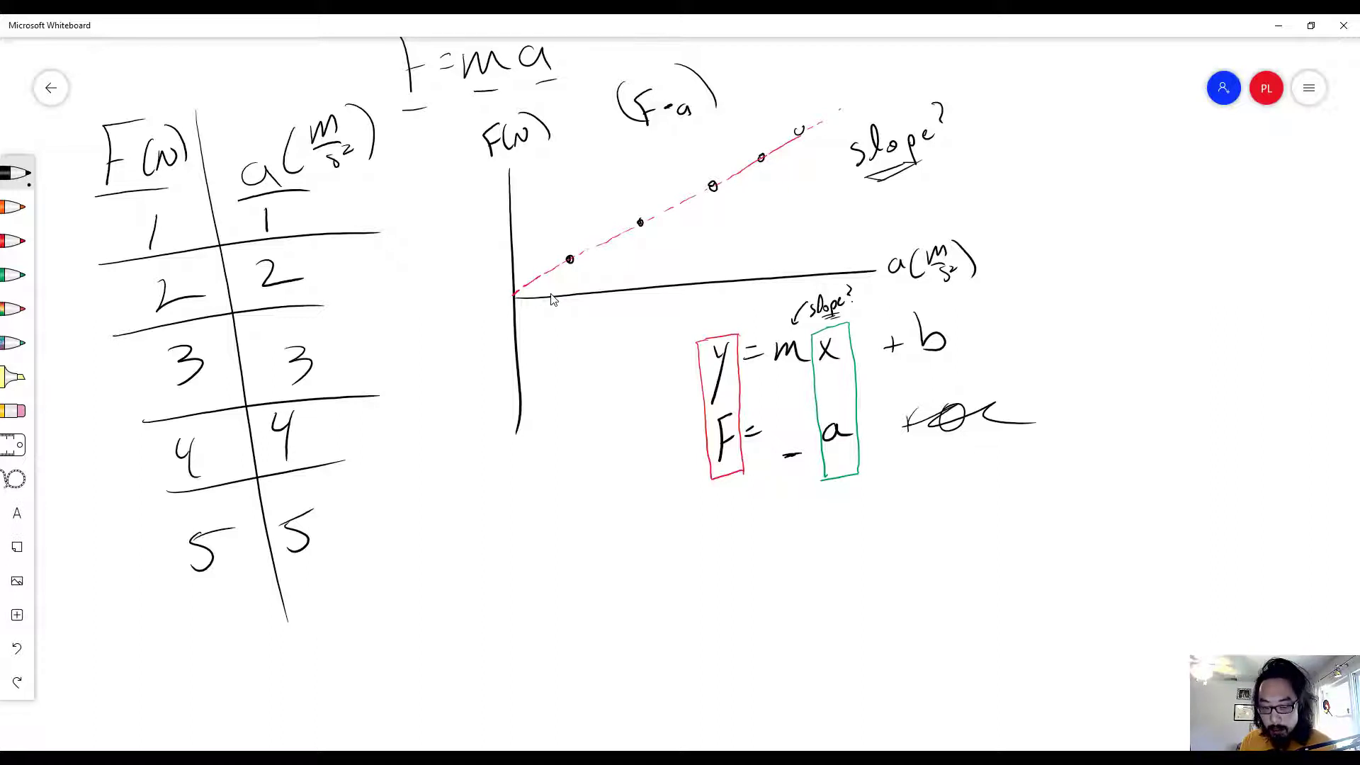
# - Write F=ma in black below the graph and check it off
pyautogui.moveTo(547, 454); pyautogui.dragTo(536, 501)
pyautogui.moveTo(553, 473); pyautogui.dragTo(568, 477)
pyautogui.moveTo(579, 485)
pyautogui.mouseDown()
pyautogui.moveTo(590, 467)
pyautogui.moveTo(603, 478)
pyautogui.mouseUp()
pyautogui.moveTo(616, 460)
pyautogui.mouseDown()
pyautogui.moveTo(610, 473)
pyautogui.moveTo(632, 468)
pyautogui.mouseUp()
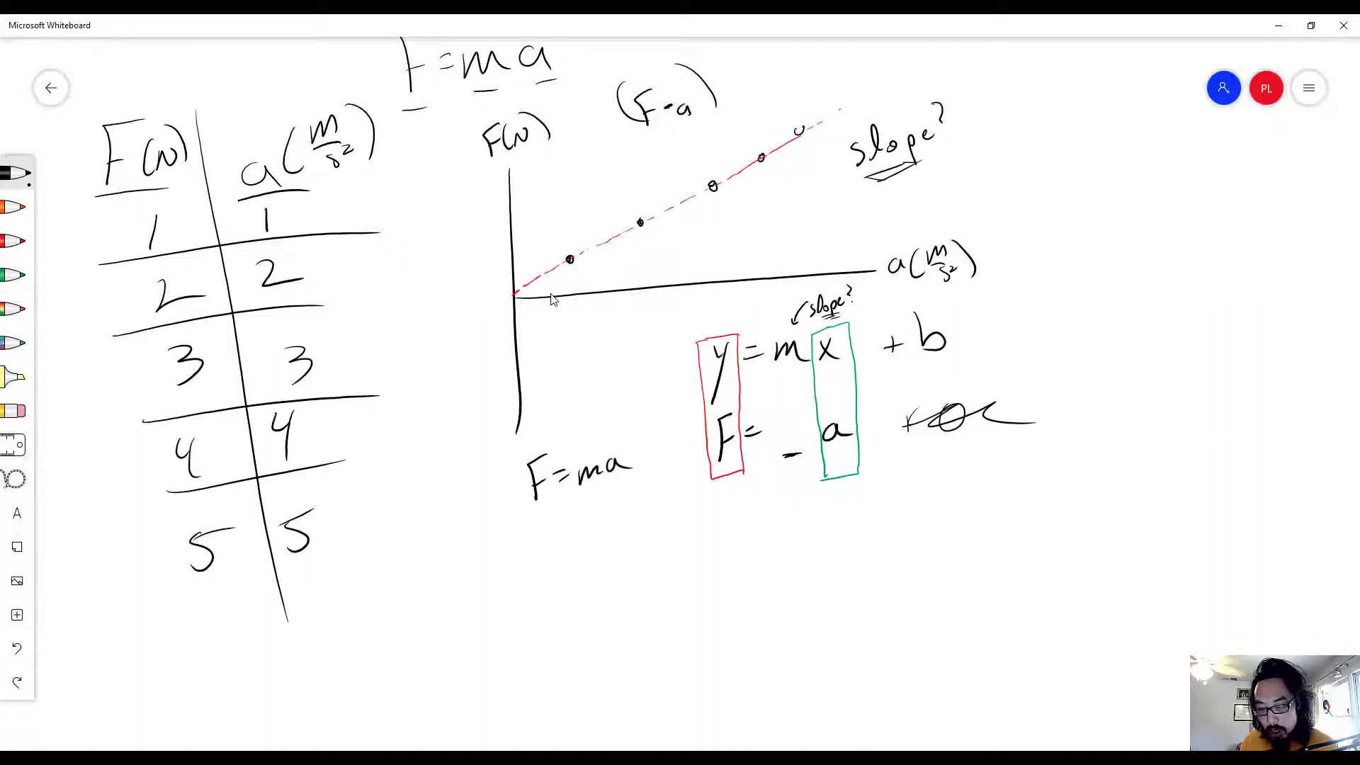
pyautogui.moveTo(533, 434)
pyautogui.mouseDown()
pyautogui.moveTo(558, 423)
pyautogui.moveTo(626, 434)
pyautogui.mouseUp()
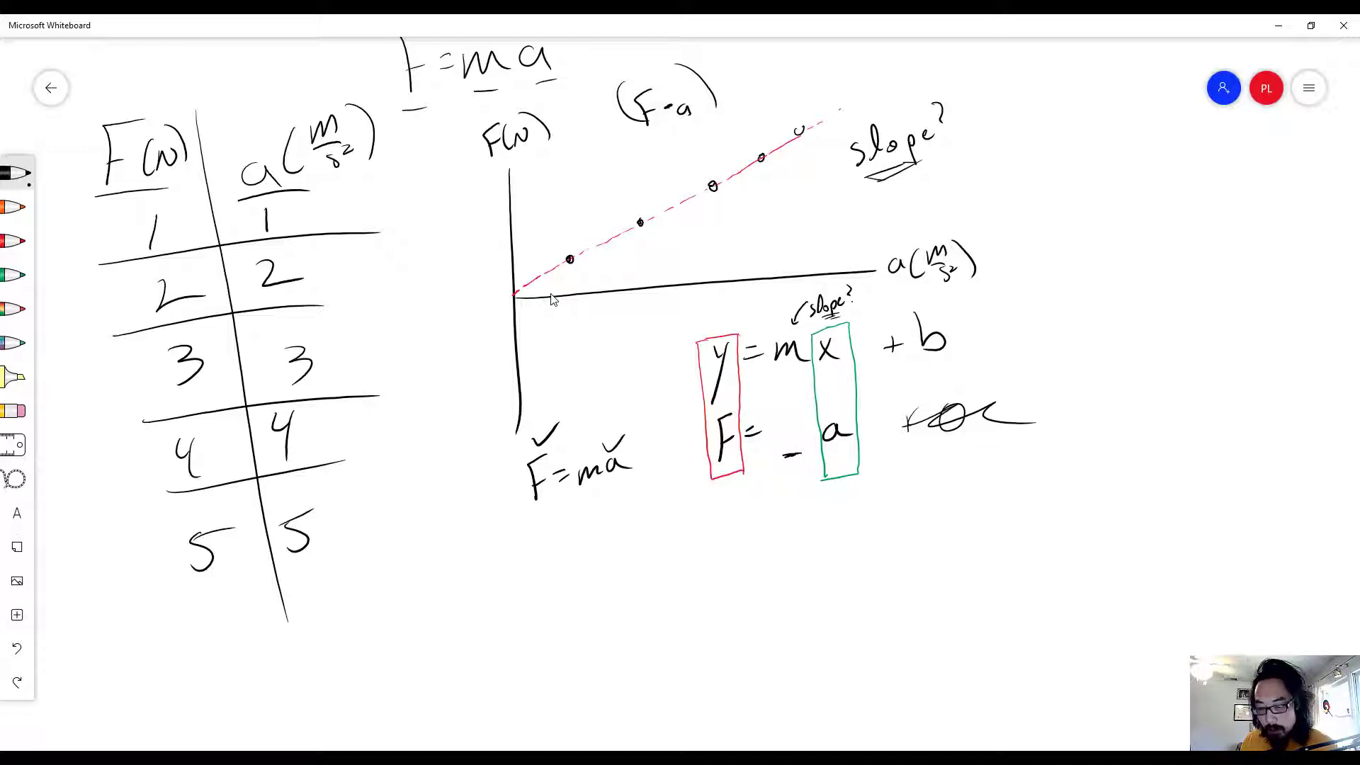
# - Fill the blank with m and draw an arrow from it to a mass(kg) label
pyautogui.moveTo(777, 436); pyautogui.dragTo(794, 447)
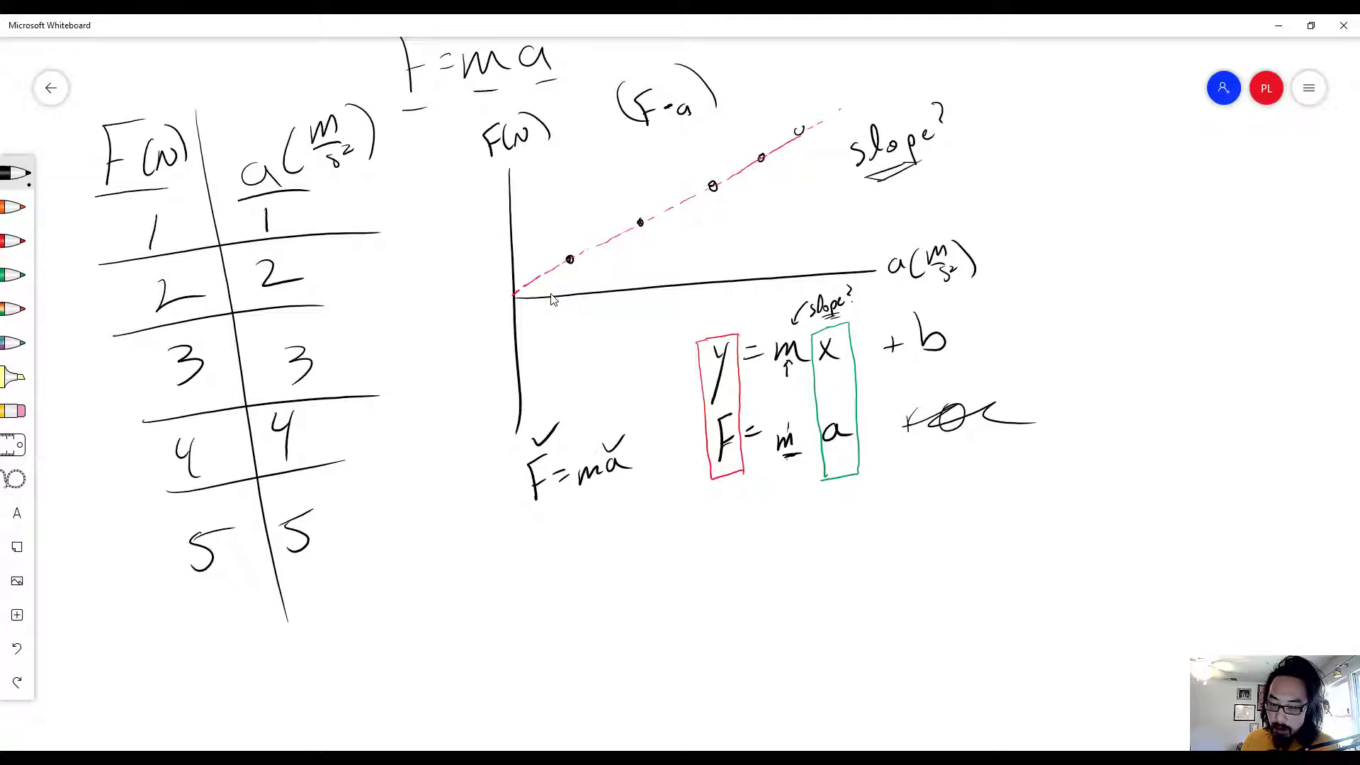
pyautogui.moveTo(786, 462)
pyautogui.mouseDown()
pyautogui.moveTo(813, 532)
pyautogui.moveTo(859, 527)
pyautogui.mouseUp()
pyautogui.moveTo(879, 515)
pyautogui.mouseDown()
pyautogui.moveTo(868, 527)
pyautogui.moveTo(885, 534)
pyautogui.mouseUp()
pyautogui.moveTo(888, 519)
pyautogui.mouseDown()
pyautogui.moveTo(899, 514)
pyautogui.moveTo(894, 524)
pyautogui.mouseUp()
pyautogui.moveTo(914, 516); pyautogui.dragTo(900, 550)
pyautogui.moveTo(889, 487); pyautogui.dragTo(889, 542)
pyautogui.moveTo(904, 484); pyautogui.dragTo(915, 532)
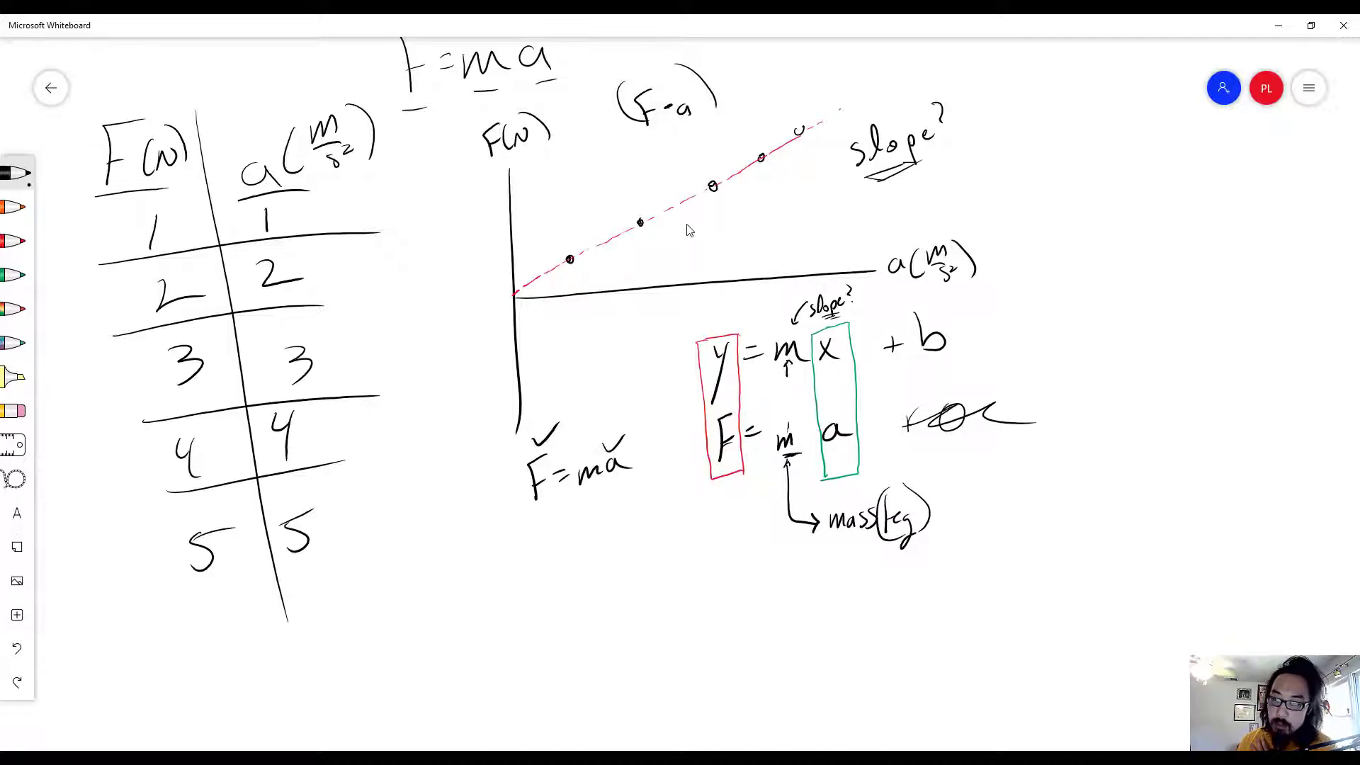
# - Arrow slope? to mass (kg) and write const slope above the red line
pyautogui.moveTo(861, 170)
pyautogui.mouseDown()
pyautogui.moveTo(875, 212)
pyautogui.moveTo(990, 192)
pyautogui.moveTo(1002, 206)
pyautogui.mouseUp()
pyautogui.moveTo(1010, 158); pyautogui.dragTo(1015, 195)
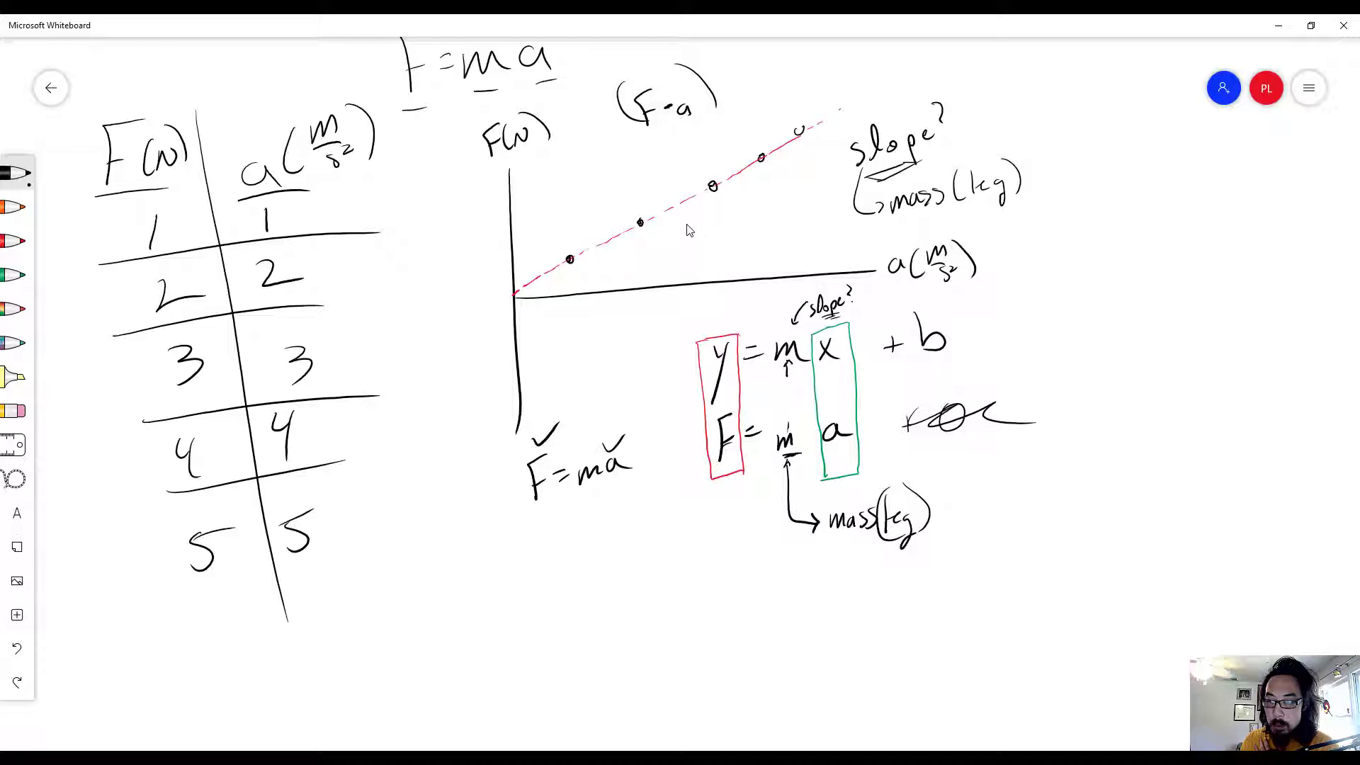
pyautogui.moveTo(589, 213)
pyautogui.mouseDown()
pyautogui.moveTo(599, 224)
pyautogui.moveTo(622, 178)
pyautogui.moveTo(644, 189)
pyautogui.mouseUp()
pyautogui.moveTo(650, 183); pyautogui.dragTo(681, 174)
pyautogui.moveTo(681, 185); pyautogui.dragTo(711, 151)
pyautogui.moveTo(628, 250)
pyautogui.mouseDown()
pyautogui.moveTo(640, 263)
pyautogui.moveTo(658, 253)
pyautogui.mouseUp()
# - Write const mass below the red line and underline the F(N) label and mass note
pyautogui.moveTo(657, 227)
pyautogui.mouseDown()
pyautogui.moveTo(661, 248)
pyautogui.moveTo(702, 227)
pyautogui.mouseUp()
pyautogui.moveTo(701, 225); pyautogui.dragTo(719, 224)
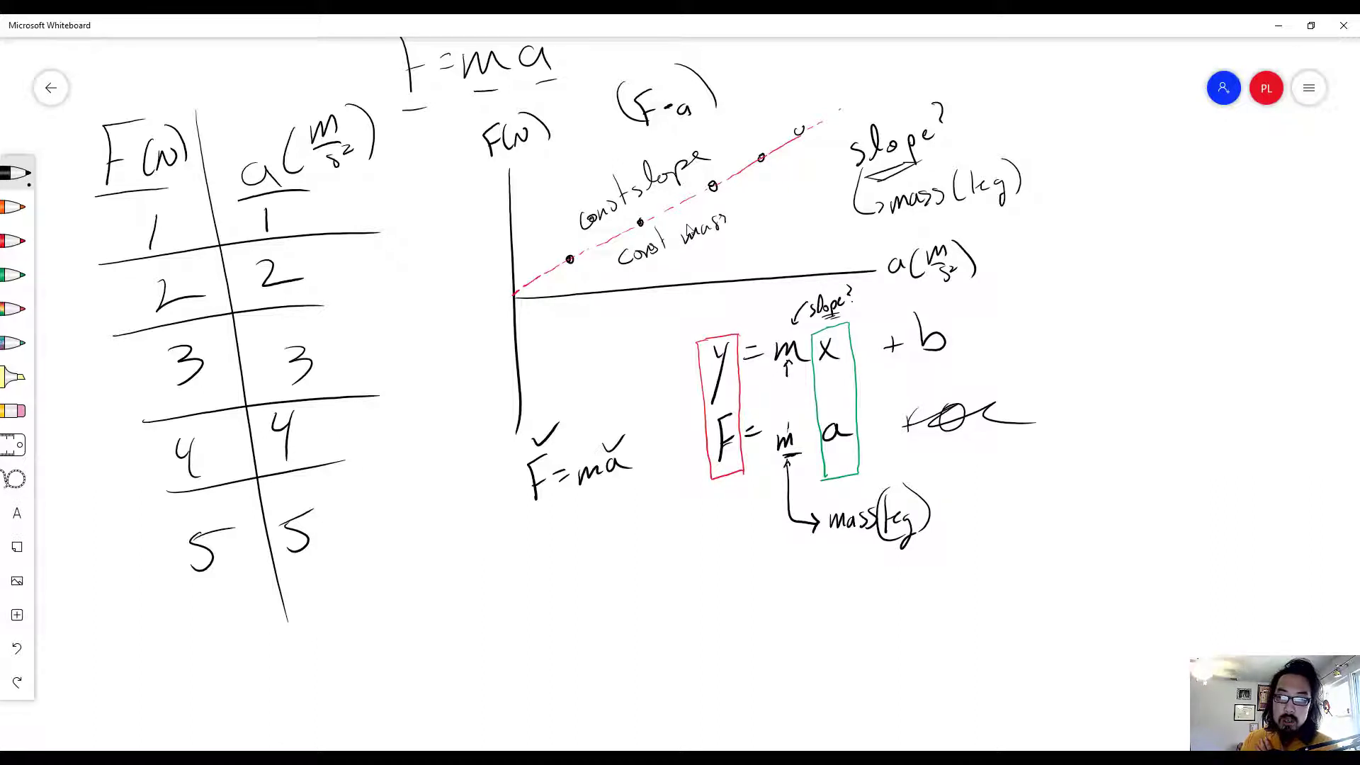
pyautogui.moveTo(488, 166); pyautogui.dragTo(511, 158)
pyautogui.moveTo(698, 245); pyautogui.dragTo(716, 241)
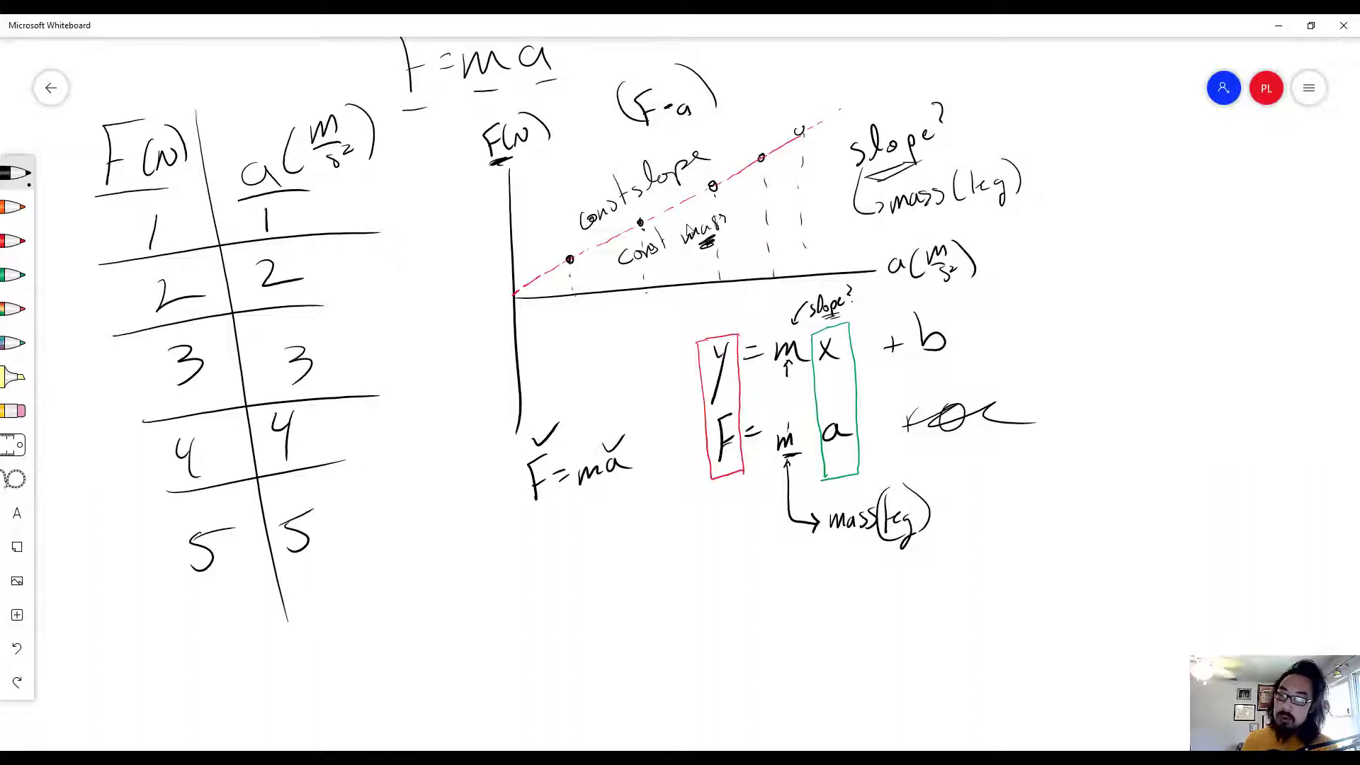
# - In empty space, write F and m headers and rule a new two-column table
pyautogui.hscroll(-10, 644, 339)
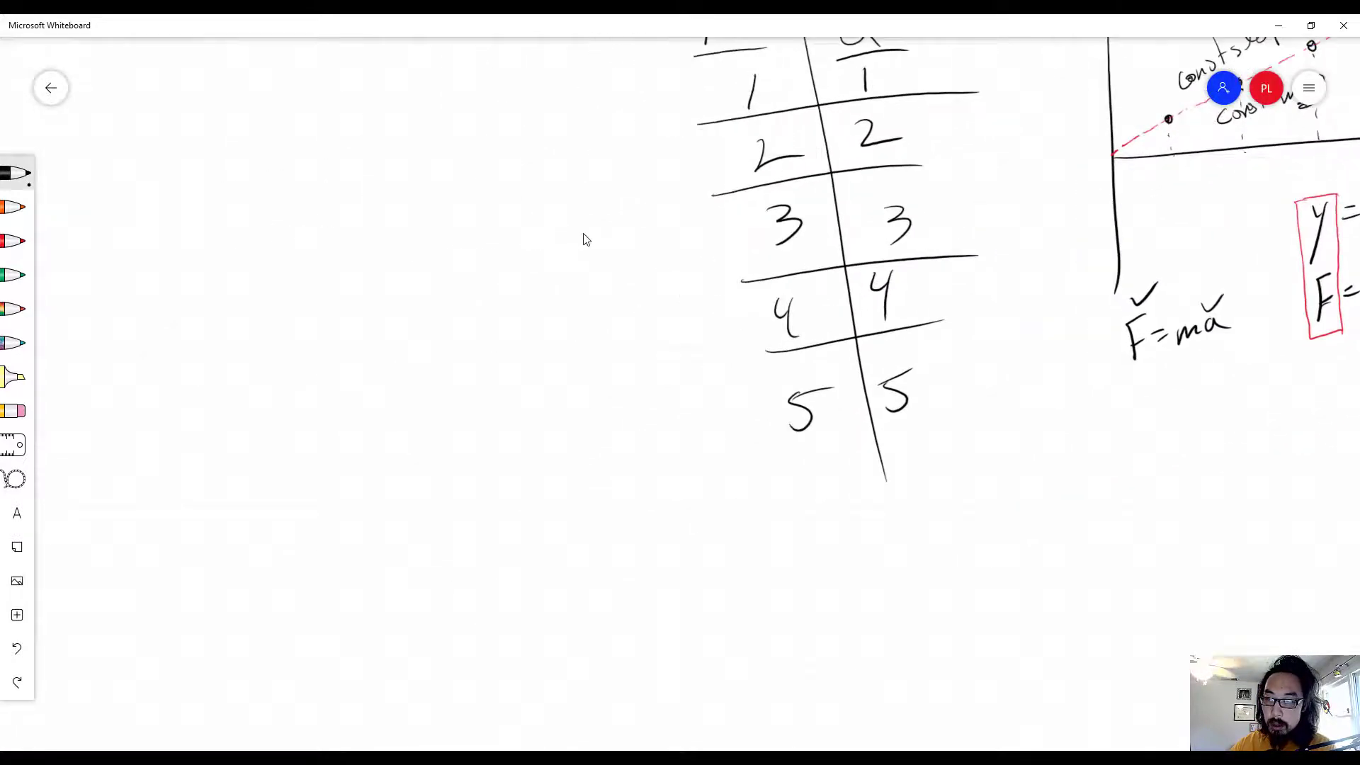
pyautogui.hscroll(-5, 878, 352)
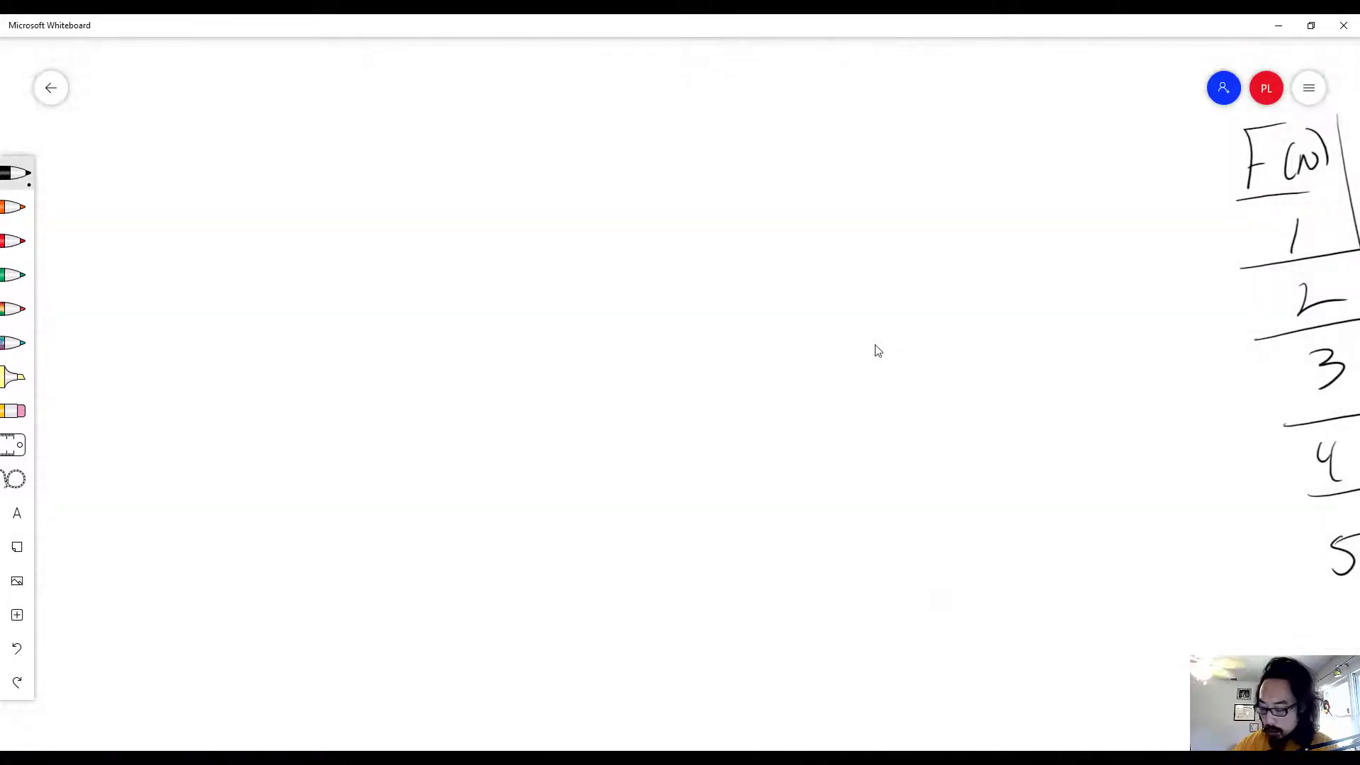
pyautogui.moveTo(687, 111)
pyautogui.mouseDown()
pyautogui.moveTo(649, 141)
pyautogui.moveTo(655, 168)
pyautogui.mouseUp()
pyautogui.moveTo(653, 156); pyautogui.dragTo(687, 142)
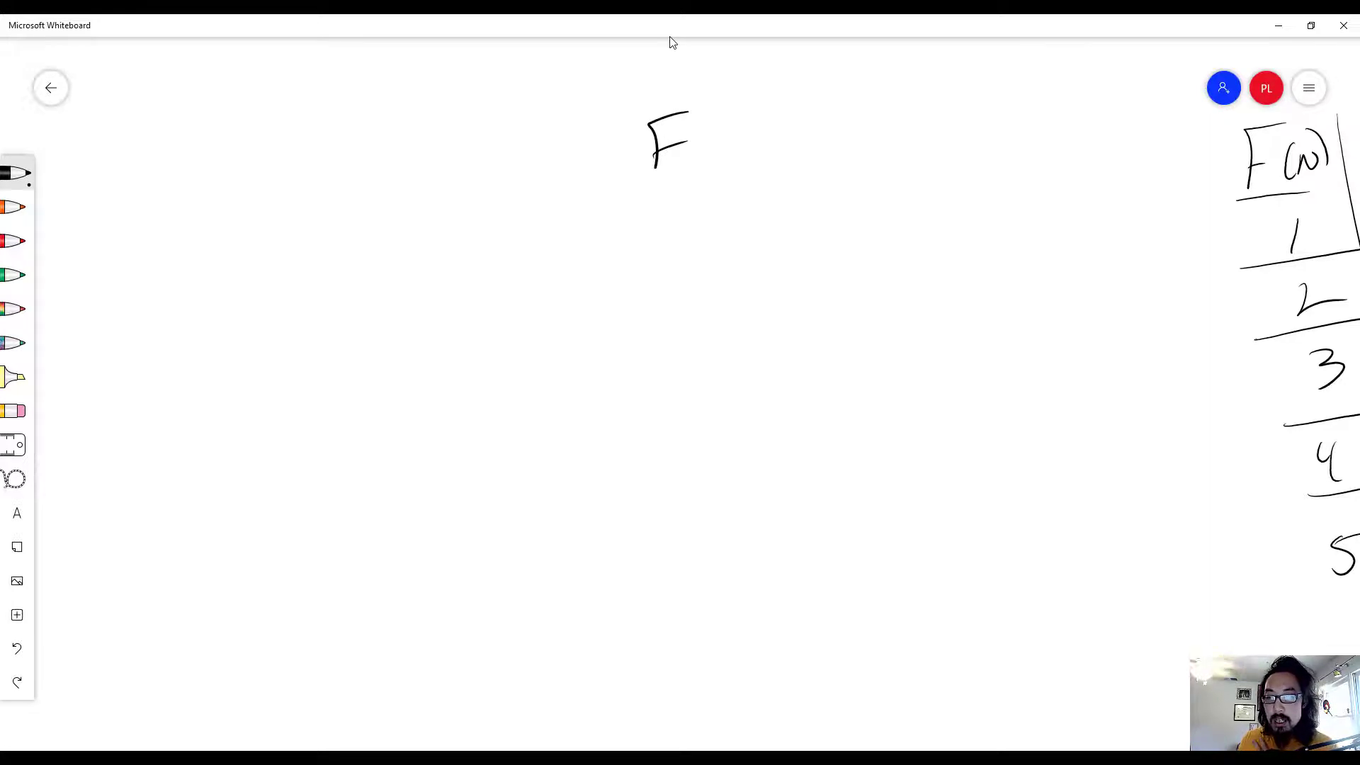
pyautogui.moveTo(784, 155); pyautogui.dragTo(816, 160)
pyautogui.moveTo(634, 180); pyautogui.dragTo(836, 164)
pyautogui.moveTo(738, 122); pyautogui.dragTo(738, 469)
pyautogui.moveTo(628, 212); pyautogui.dragTo(846, 196)
pyautogui.moveTo(643, 276); pyautogui.dragTo(806, 259)
pyautogui.moveTo(658, 341); pyautogui.dragTo(818, 338)
pyautogui.moveTo(645, 406); pyautogui.dragTo(824, 400)
# - Fill the rows of the F–m table with entries
pyautogui.moveTo(695, 194); pyautogui.dragTo(839, 185)
pyautogui.moveTo(773, 230); pyautogui.dragTo(686, 256)
pyautogui.moveTo(802, 291); pyautogui.dragTo(733, 334)
pyautogui.moveTo(755, 366); pyautogui.dragTo(743, 395)
pyautogui.moveTo(728, 448); pyautogui.dragTo(767, 446)
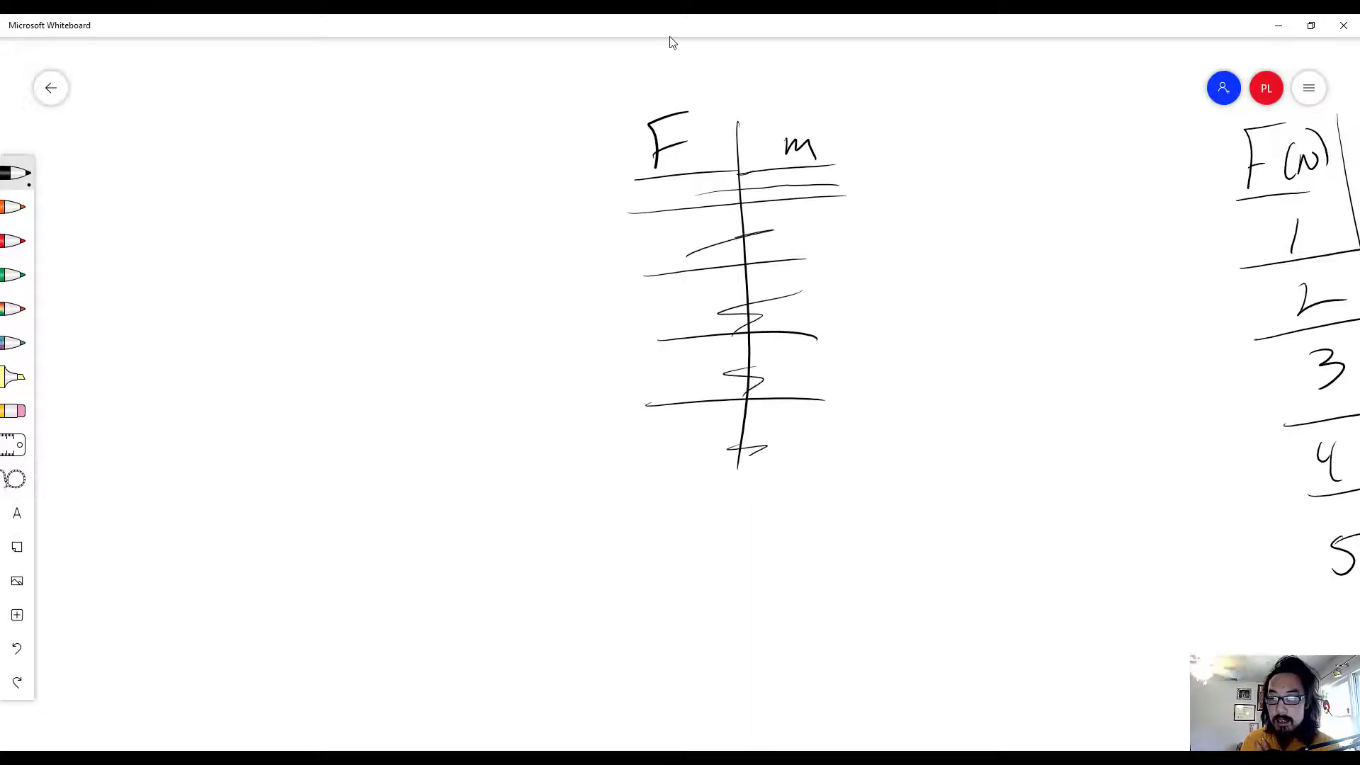
# - Draw a new pair of graph axes labelled F(N) and m(kg)
pyautogui.moveTo(319, 128); pyautogui.dragTo(352, 446)
pyautogui.moveTo(337, 314); pyautogui.dragTo(606, 287)
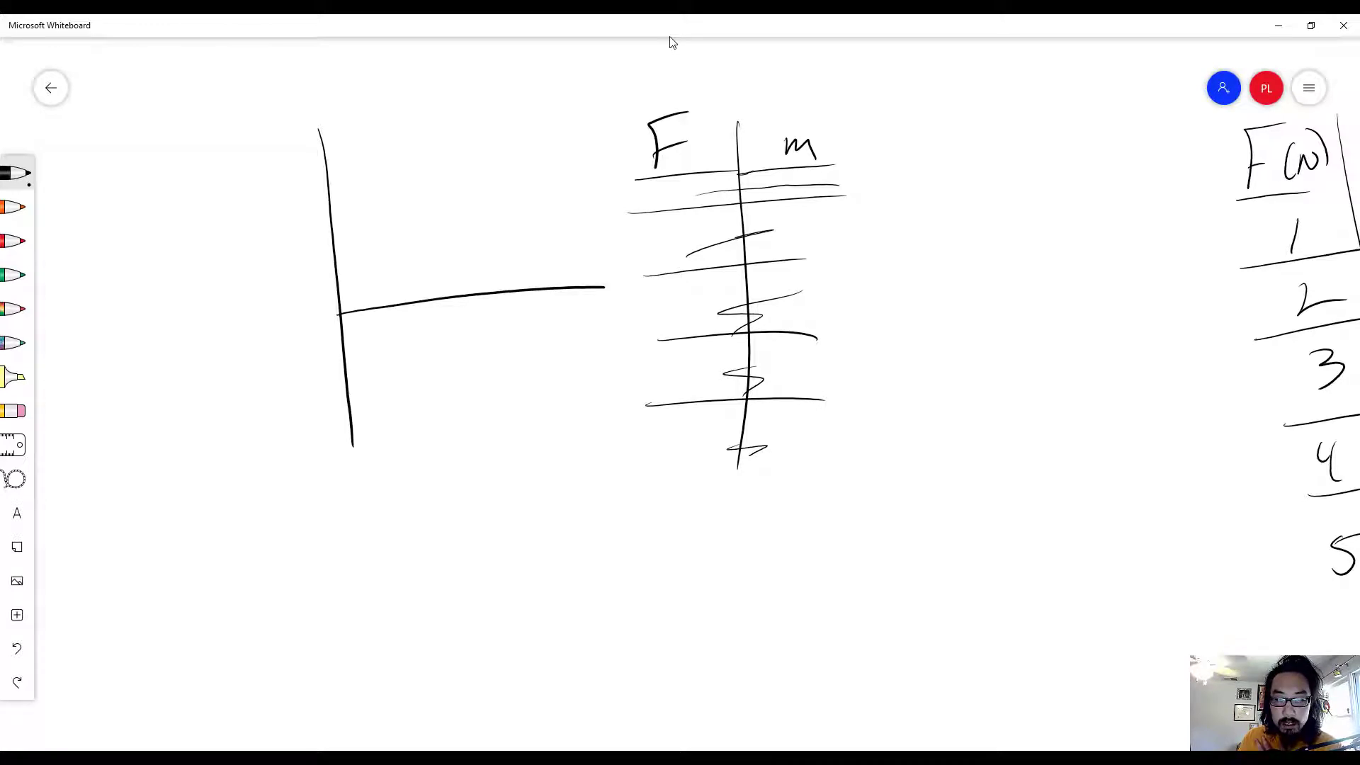
pyautogui.moveTo(253, 108); pyautogui.dragTo(283, 96)
pyautogui.moveTo(261, 106); pyautogui.dragTo(265, 156)
pyautogui.moveTo(263, 135); pyautogui.dragTo(291, 138)
pyautogui.moveTo(296, 115); pyautogui.dragTo(316, 108)
pyautogui.moveTo(307, 91); pyautogui.dragTo(328, 120)
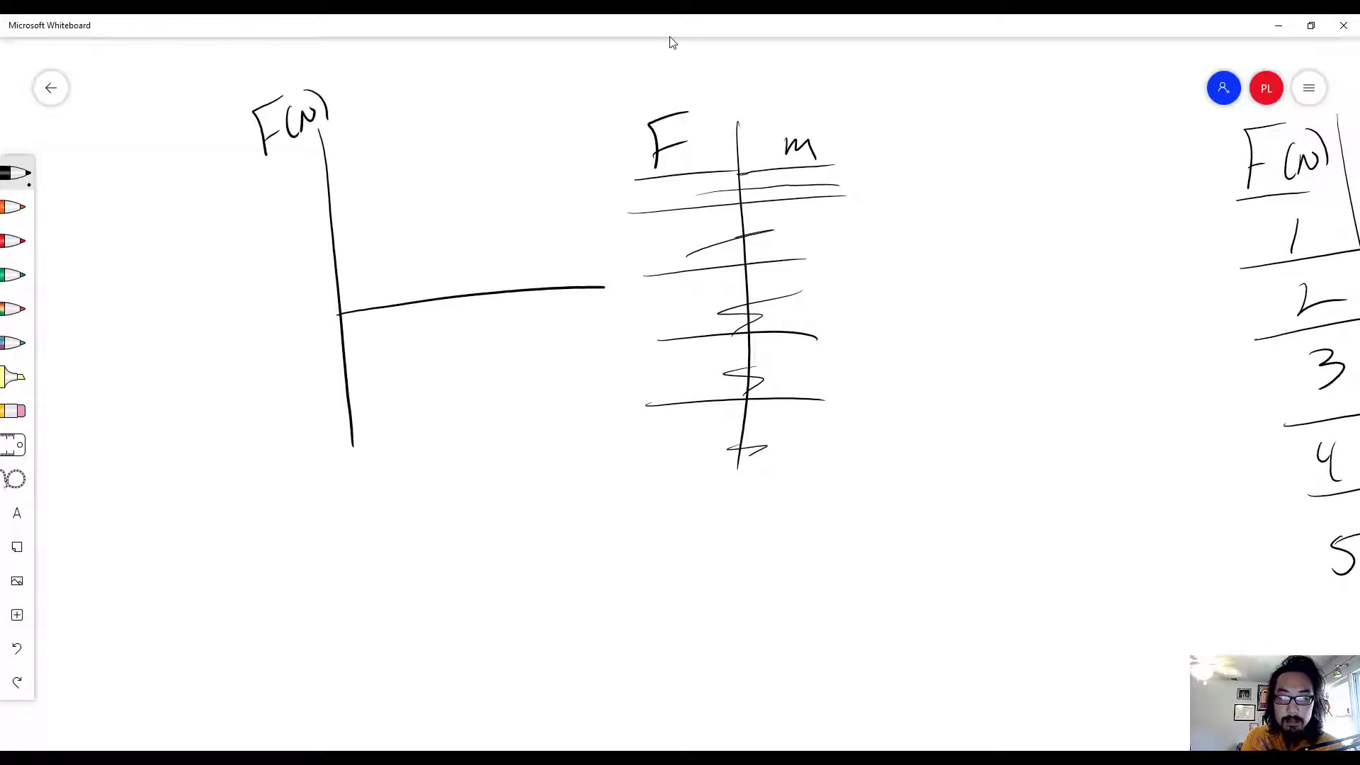
pyautogui.moveTo(577, 313)
pyautogui.mouseDown()
pyautogui.moveTo(591, 299)
pyautogui.moveTo(639, 311)
pyautogui.mouseUp()
# - Plot five rising data points on the F–m graph
pyautogui.moveTo(385, 279); pyautogui.dragTo(390, 277)
pyautogui.moveTo(431, 235); pyautogui.dragTo(439, 232)
pyautogui.moveTo(488, 190); pyautogui.dragTo(497, 194)
pyautogui.moveTo(539, 156); pyautogui.dragTo(547, 154)
pyautogui.moveTo(585, 125)
pyautogui.mouseDown()
pyautogui.moveTo(570, 130)
pyautogui.moveTo(584, 125)
pyautogui.mouseUp()
# - Draw a red line through the rising points and a green line through new lower points
pyautogui.click(14, 241)
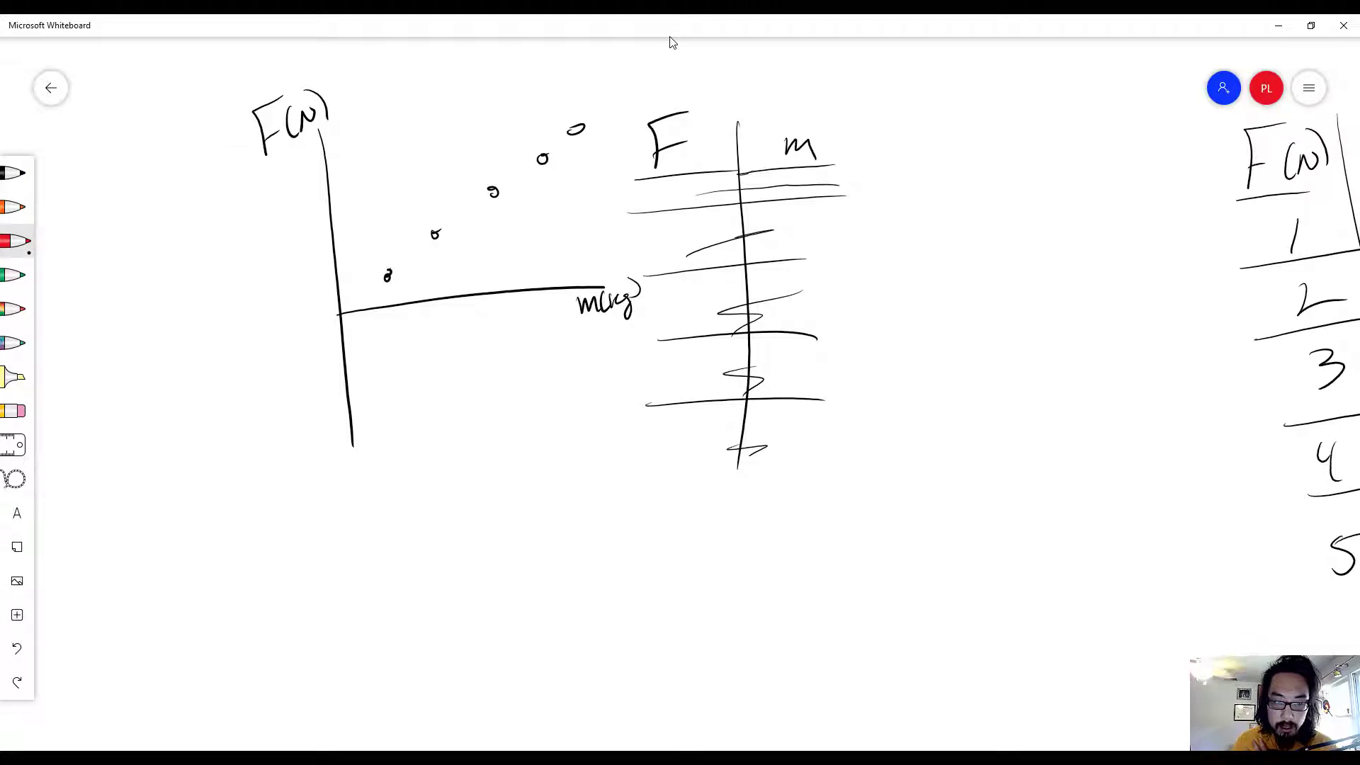
pyautogui.moveTo(340, 311); pyautogui.dragTo(584, 129)
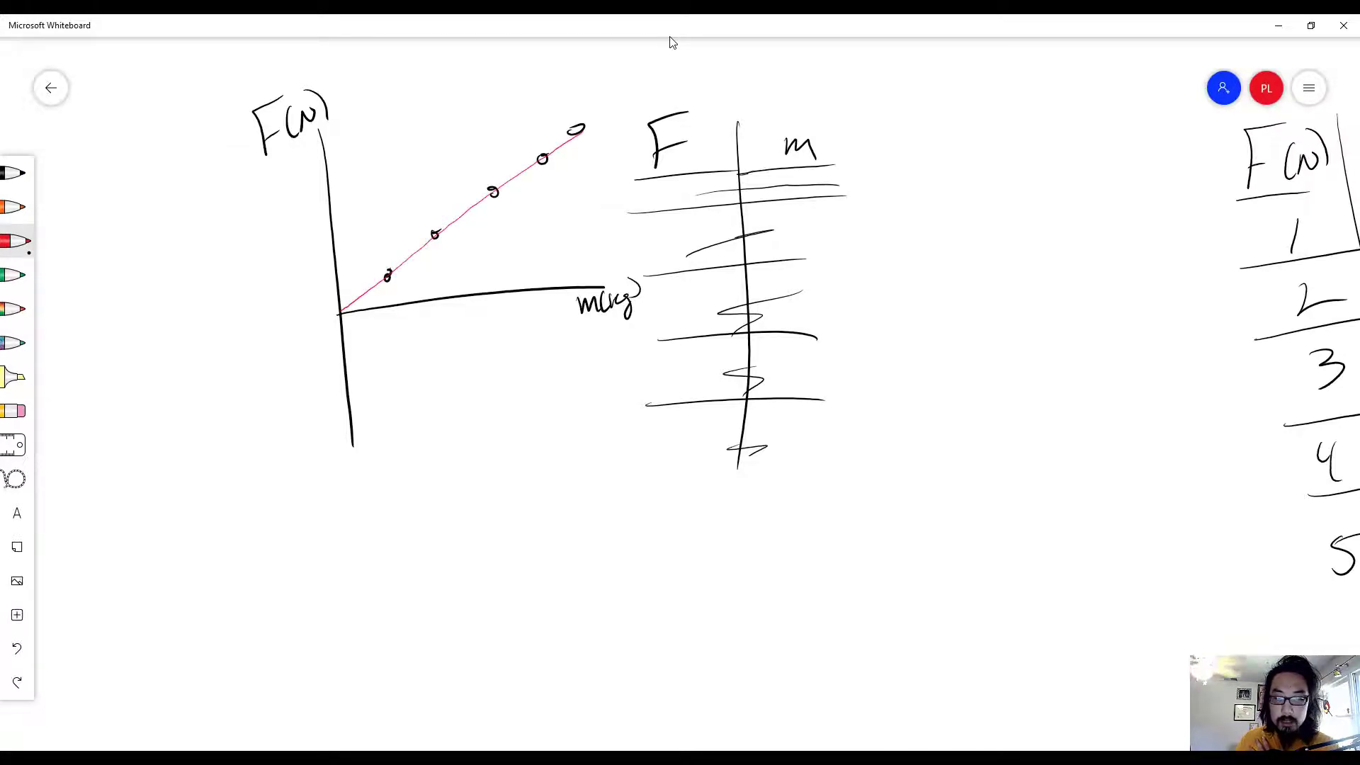
pyautogui.click(14, 173)
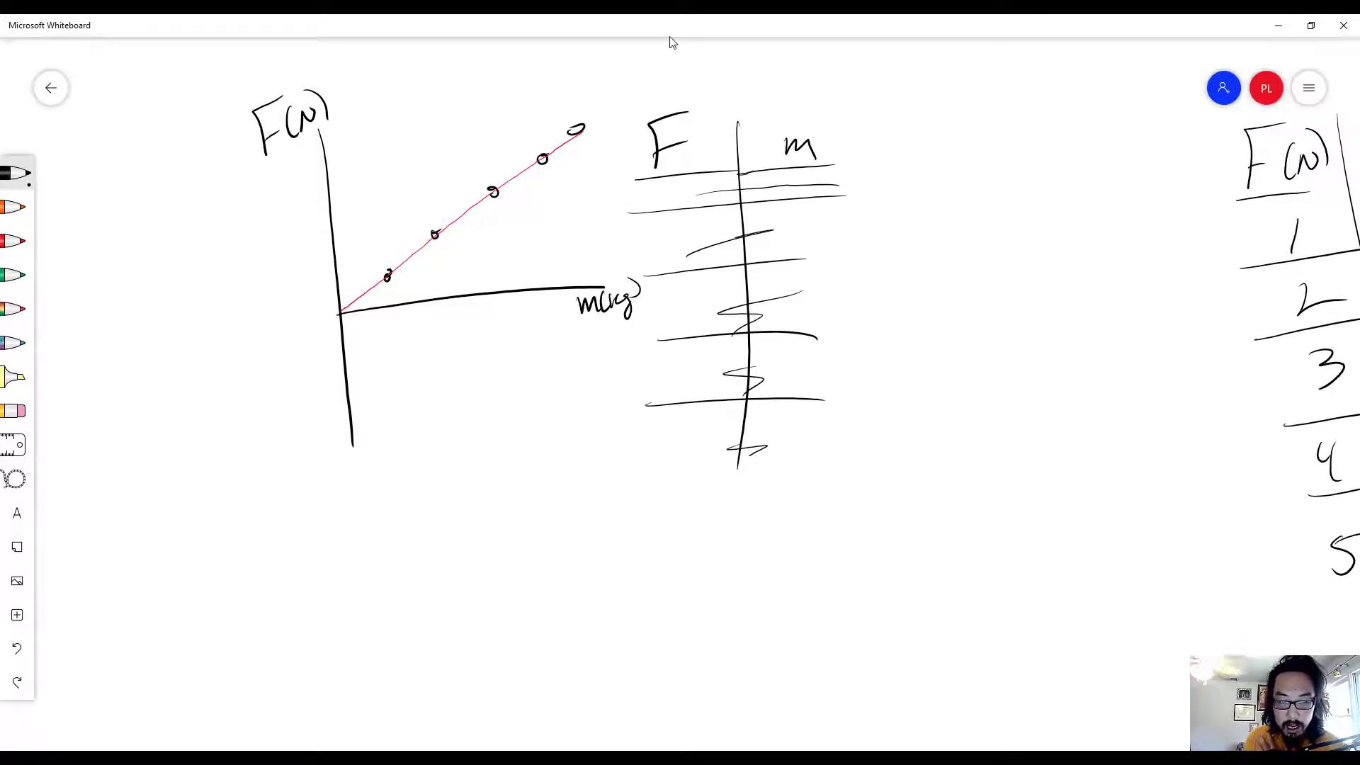
pyautogui.moveTo(394, 344)
pyautogui.mouseDown()
pyautogui.moveTo(527, 390)
pyautogui.moveTo(585, 430)
pyautogui.mouseUp()
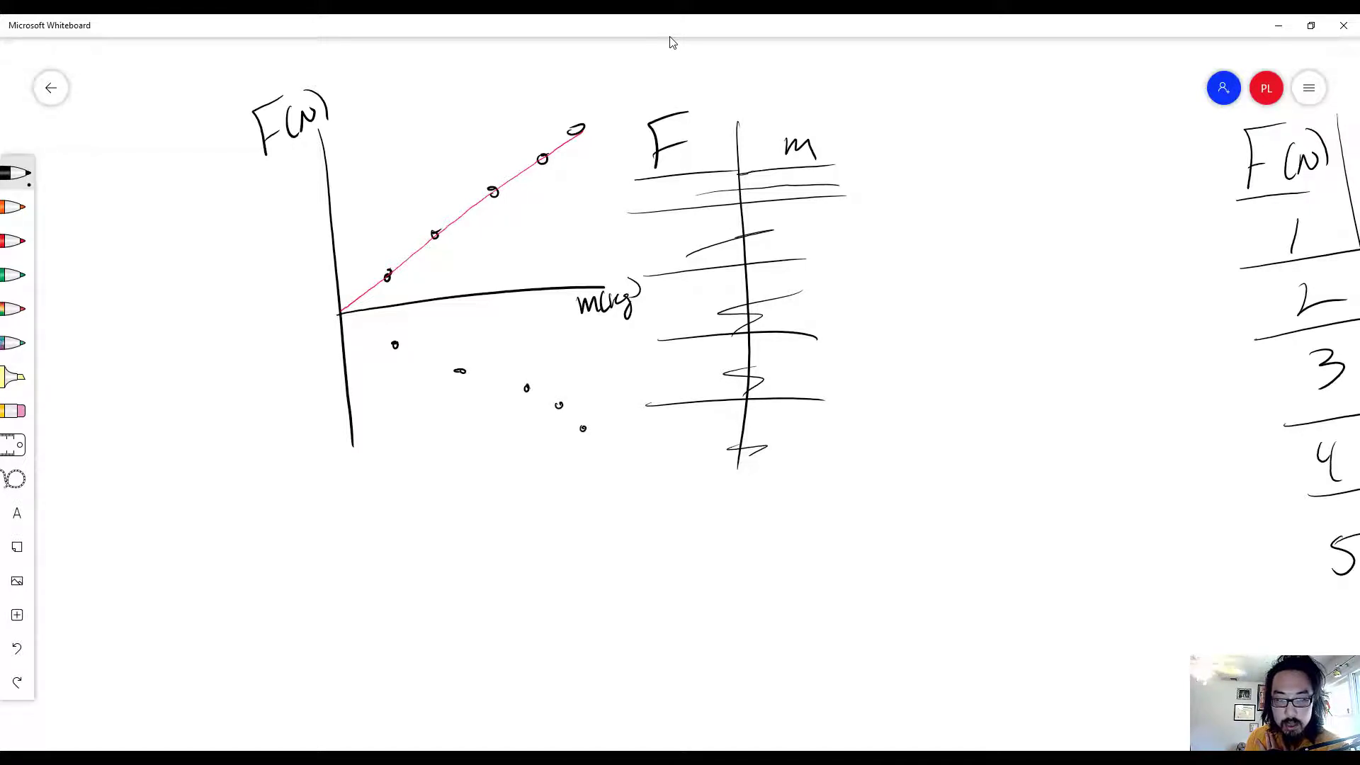
pyautogui.click(16, 275)
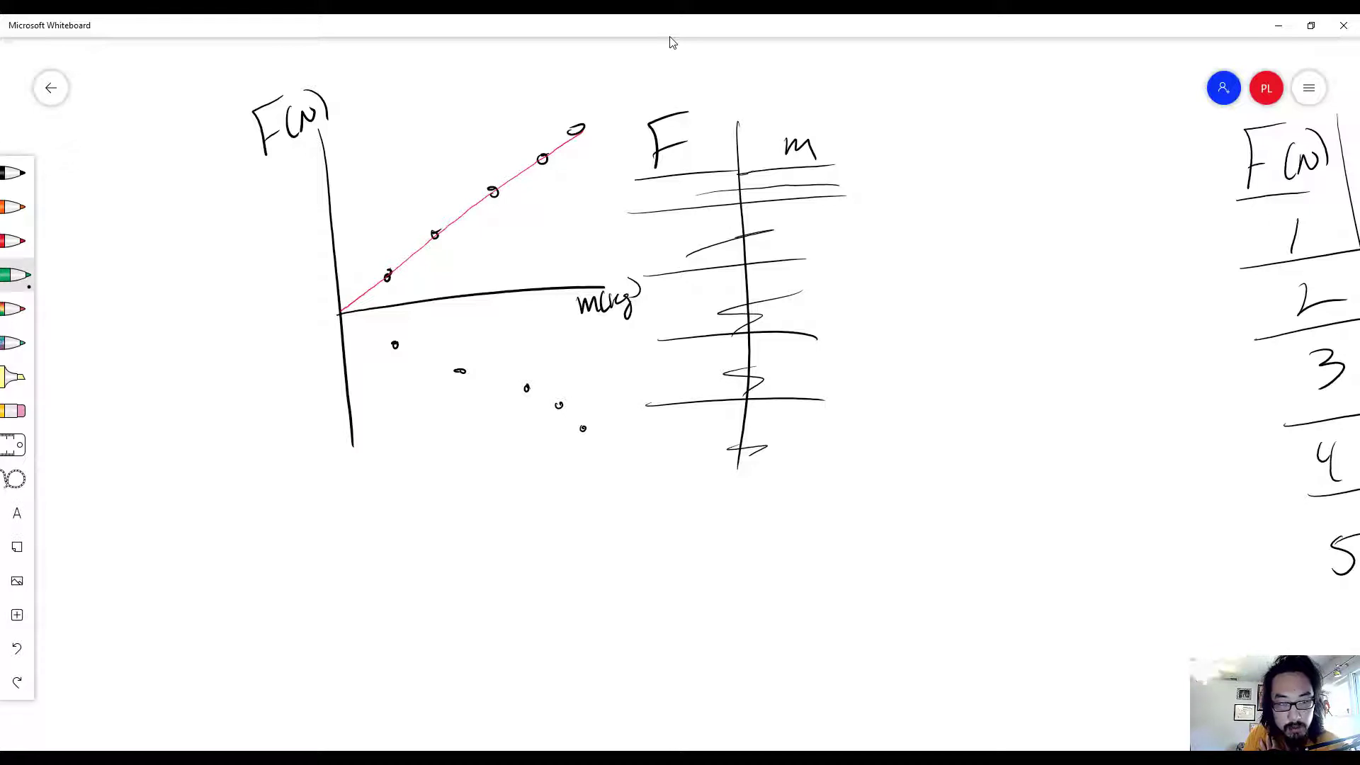
pyautogui.moveTo(340, 314); pyautogui.dragTo(617, 443)
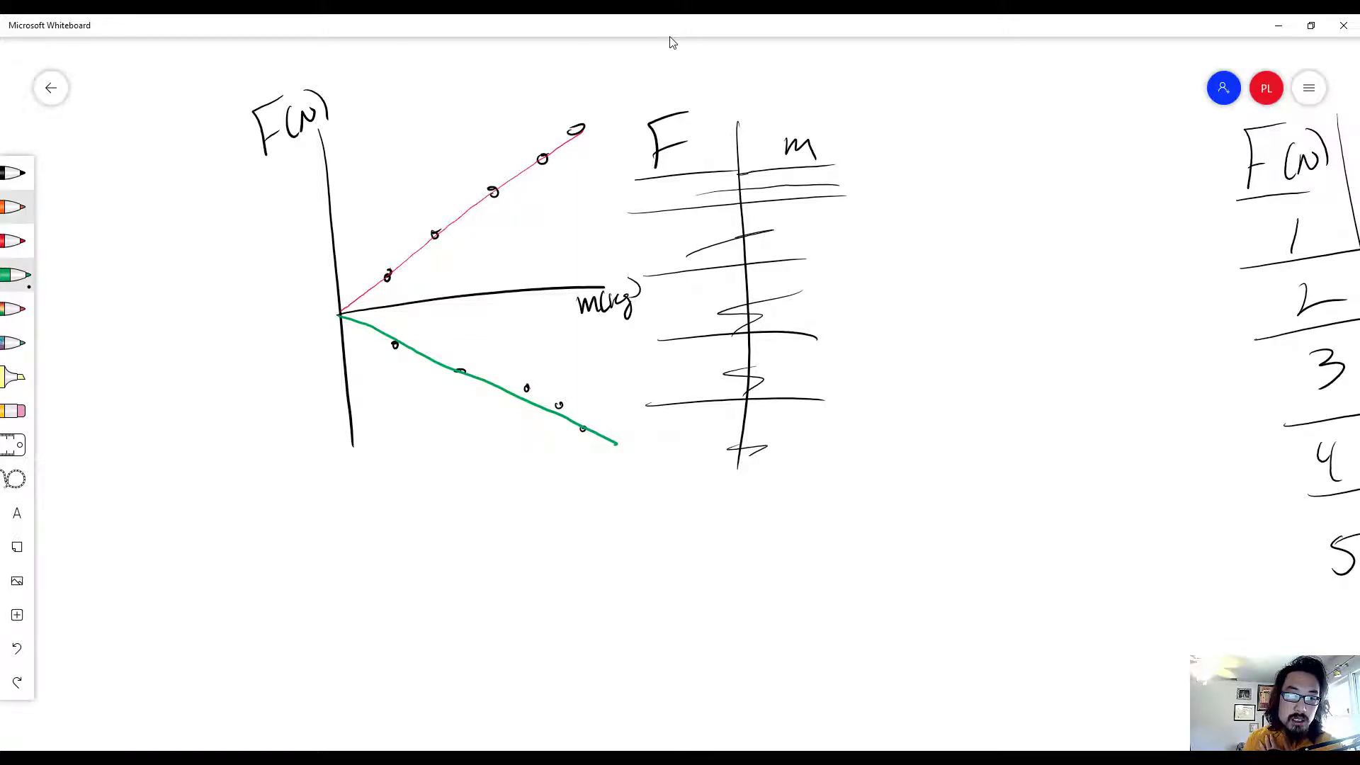
# - Label the red line Group1 and the green line Group2, and write slope beside the graph
pyautogui.click(14, 173)
pyautogui.moveTo(448, 134); pyautogui.dragTo(460, 186)
pyautogui.moveTo(447, 97)
pyautogui.mouseDown()
pyautogui.moveTo(457, 128)
pyautogui.moveTo(519, 63)
pyautogui.mouseUp()
pyautogui.moveTo(450, 398)
pyautogui.mouseDown()
pyautogui.moveTo(459, 386)
pyautogui.moveTo(446, 453)
pyautogui.mouseUp()
pyautogui.moveTo(466, 459)
pyautogui.mouseDown()
pyautogui.moveTo(467, 477)
pyautogui.moveTo(508, 469)
pyautogui.mouseUp()
pyautogui.moveTo(514, 459)
pyautogui.mouseDown()
pyautogui.moveTo(520, 489)
pyautogui.moveTo(527, 462)
pyautogui.mouseUp()
pyautogui.moveTo(523, 435); pyautogui.dragTo(540, 453)
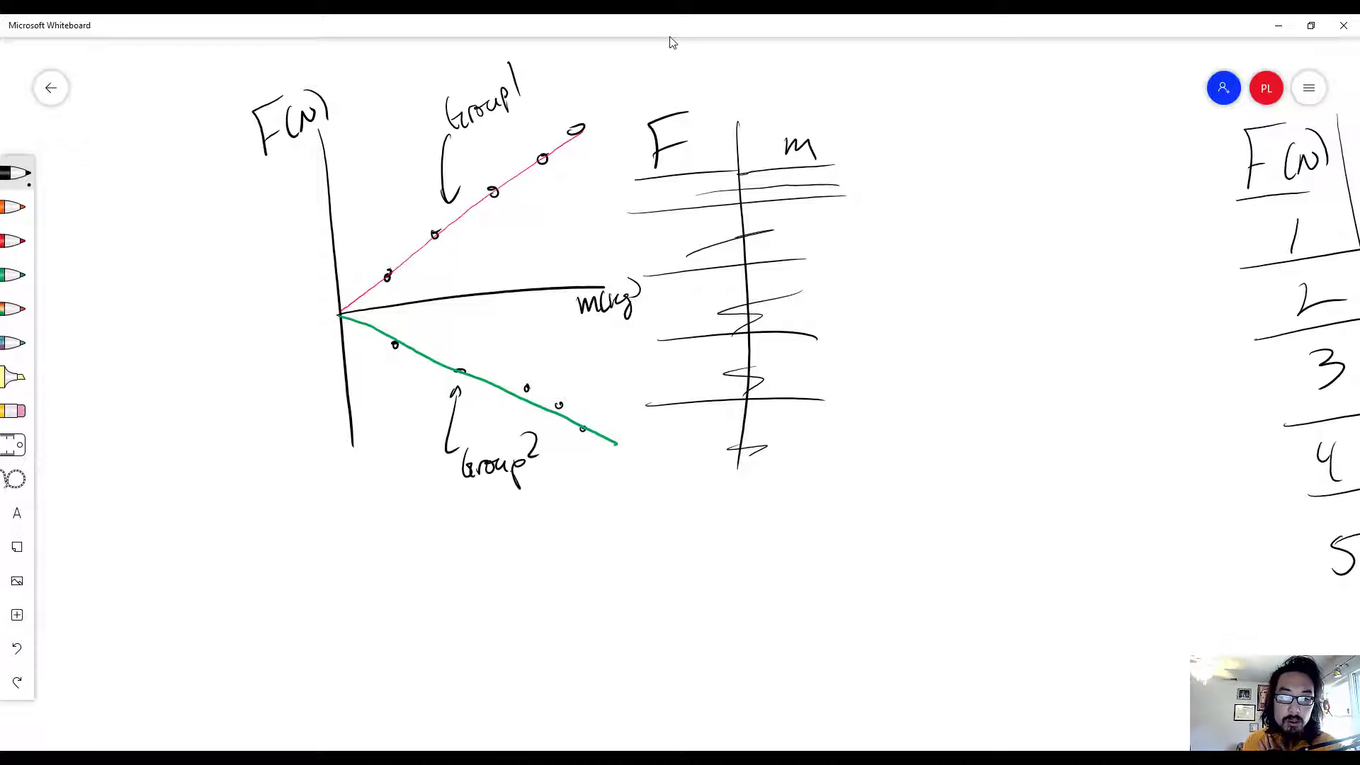
pyautogui.moveTo(183, 213)
pyautogui.mouseDown()
pyautogui.moveTo(154, 287)
pyautogui.moveTo(204, 269)
pyautogui.moveTo(253, 303)
pyautogui.mouseUp()
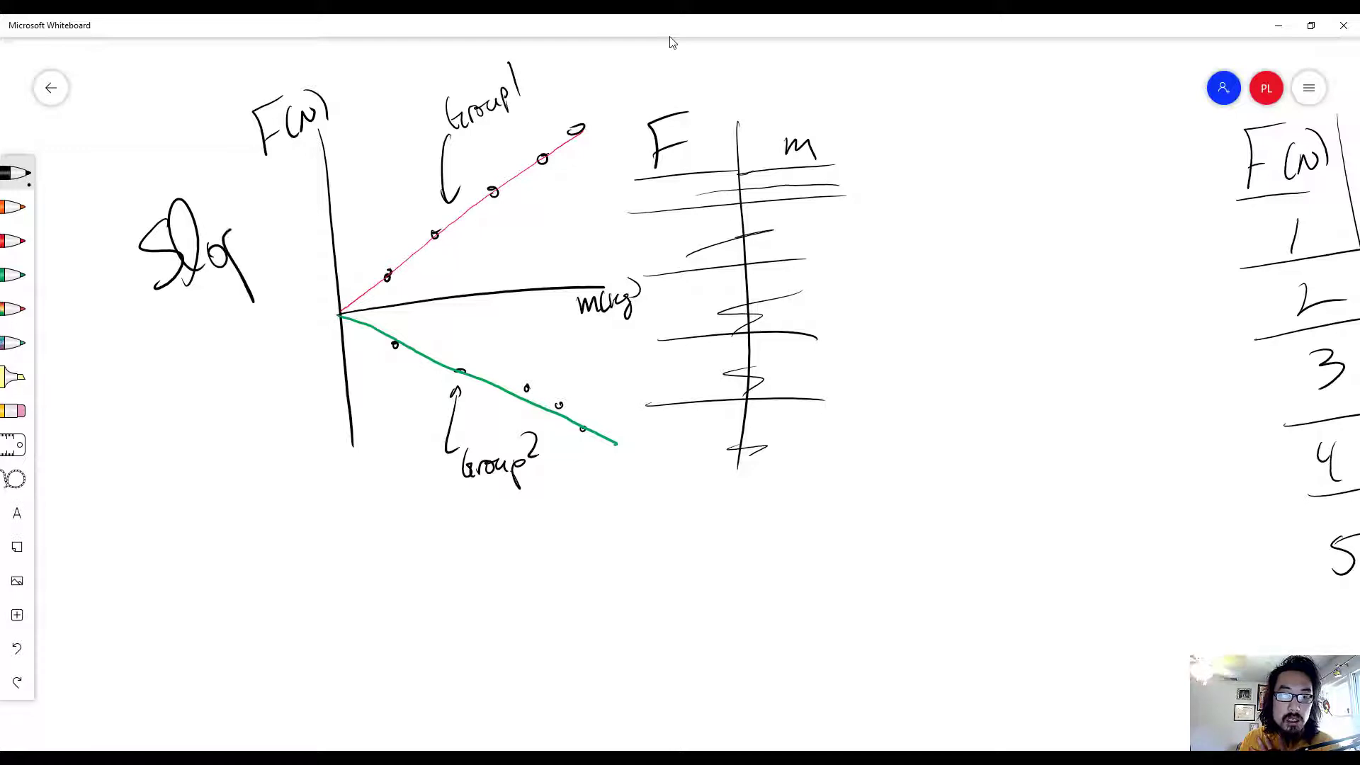